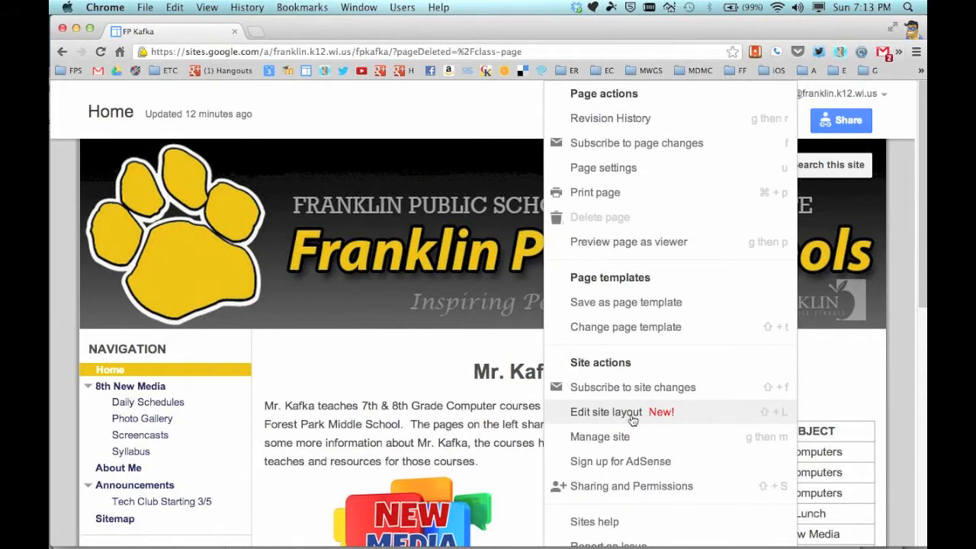
Turn off automatic organization in the sidebar's navigation settings and remove the District Website entry from the page list
scroll(287, 393, "down", 5)
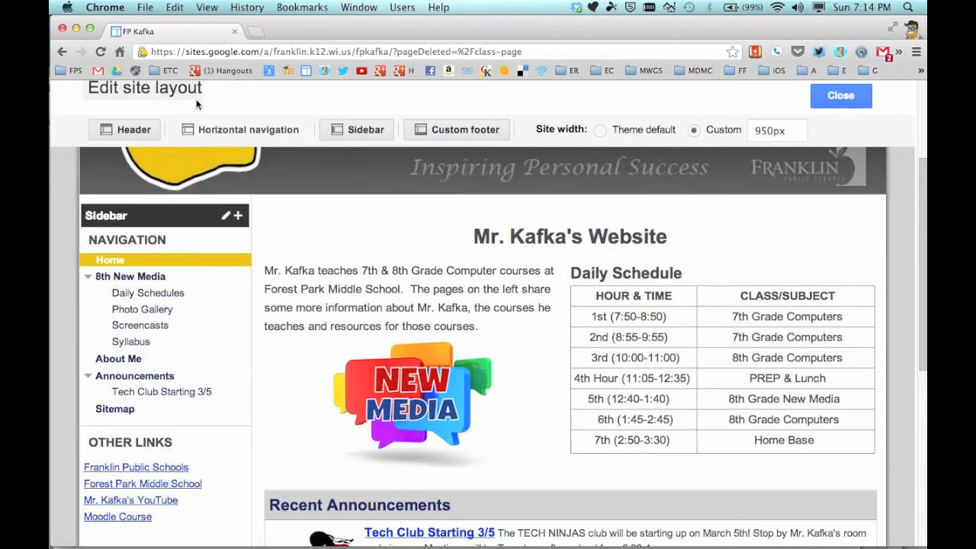
left_click(221, 355)
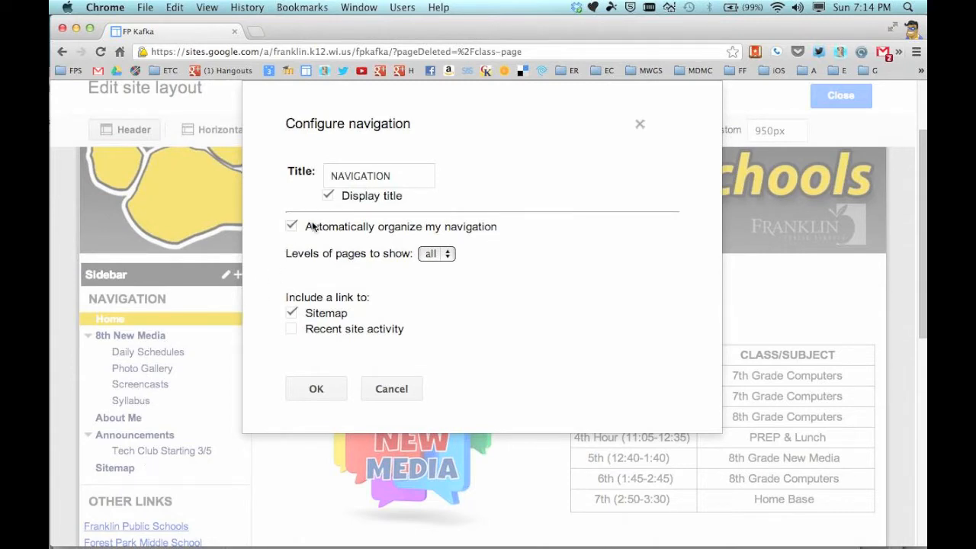
left_click(292, 228)
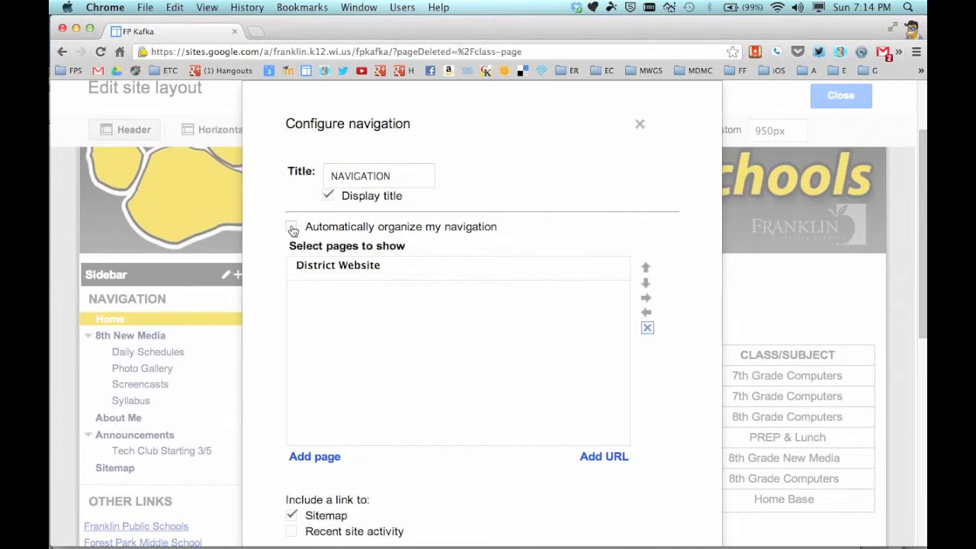
scroll(274, 268, "down", 2)
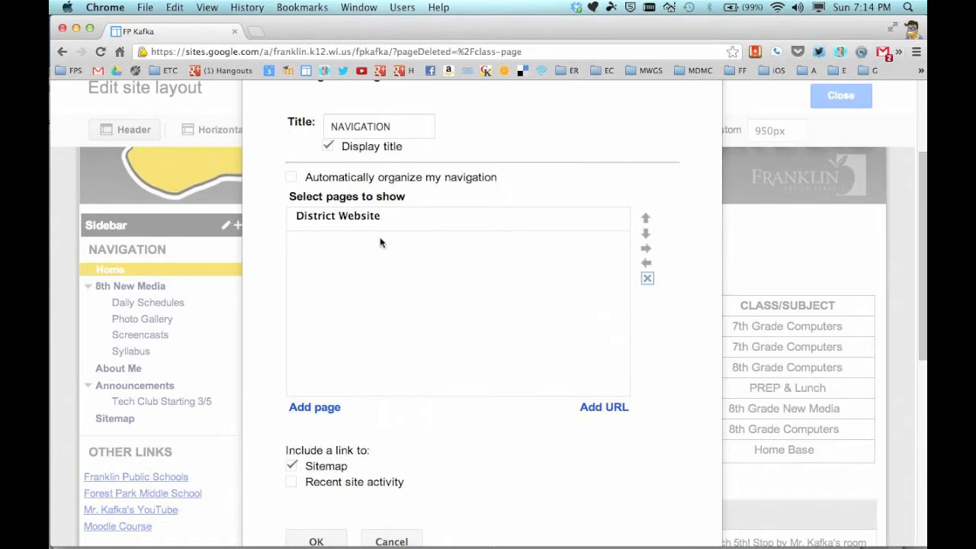
left_click(382, 216)
left_click(647, 278)
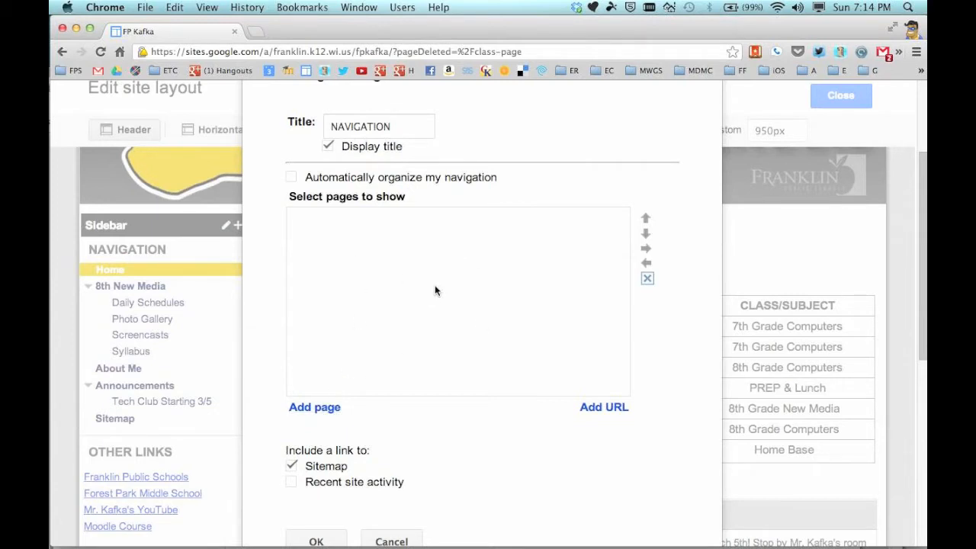
Add the Home page from the site map to the empty navigation page list
scroll(434, 290, "down", 2)
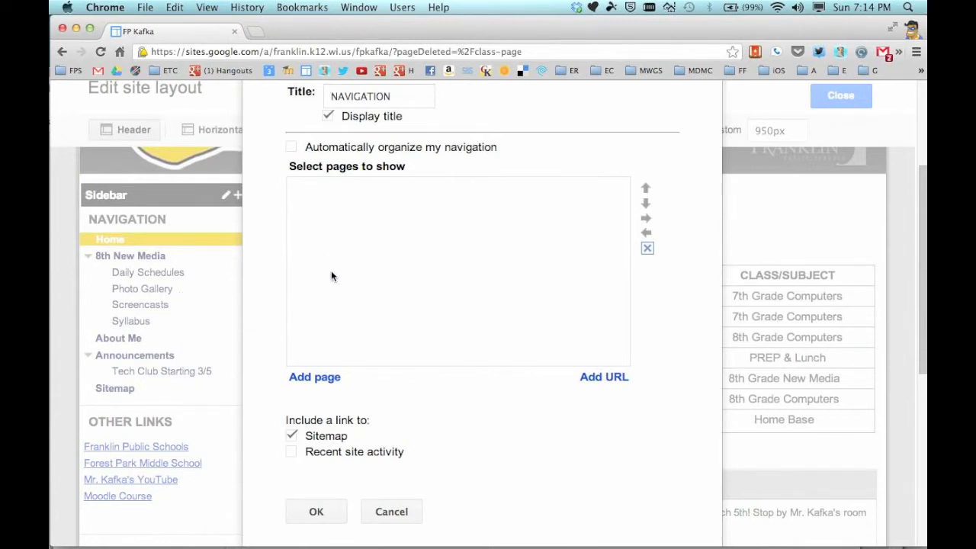
left_click(314, 377)
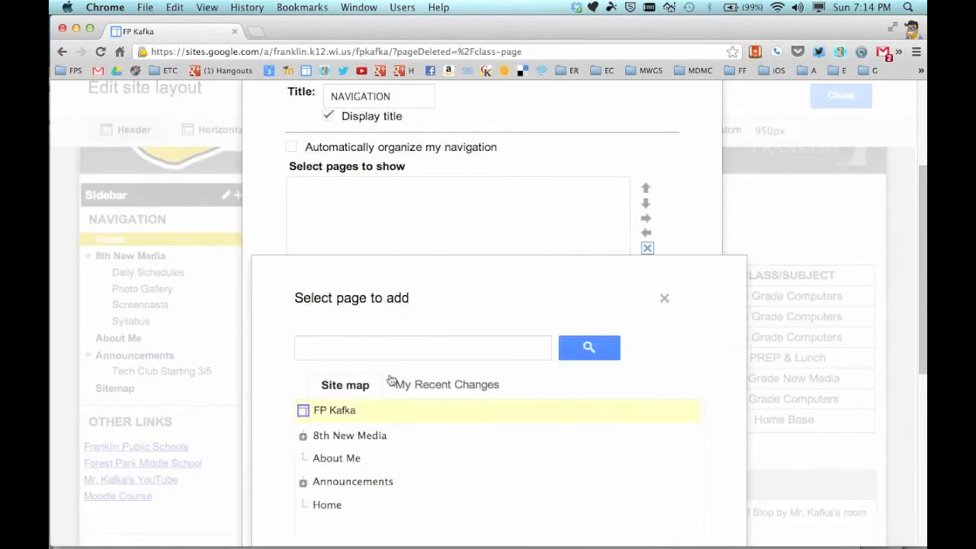
scroll(398, 433, "down", 2)
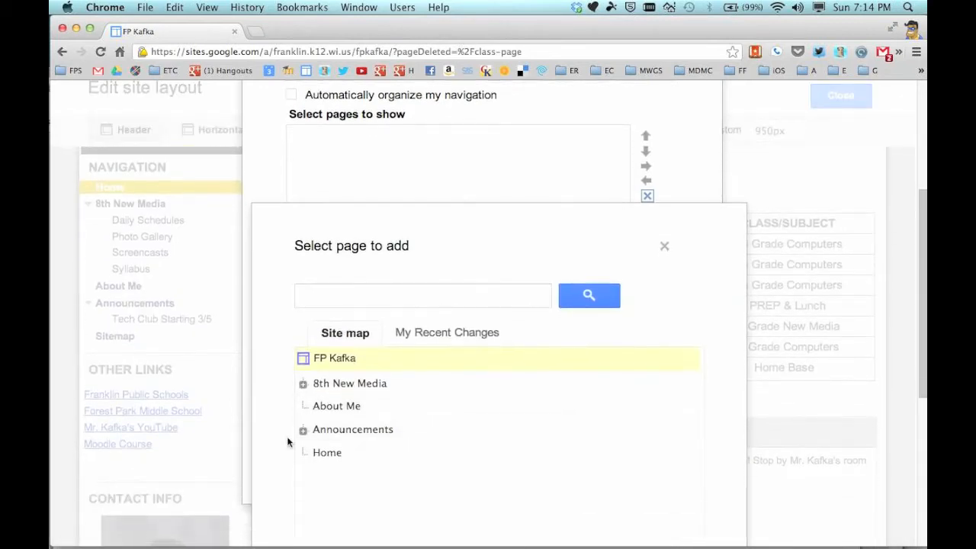
left_click(328, 456)
scroll(453, 404, "down", 3)
scroll(490, 373, "down", 5)
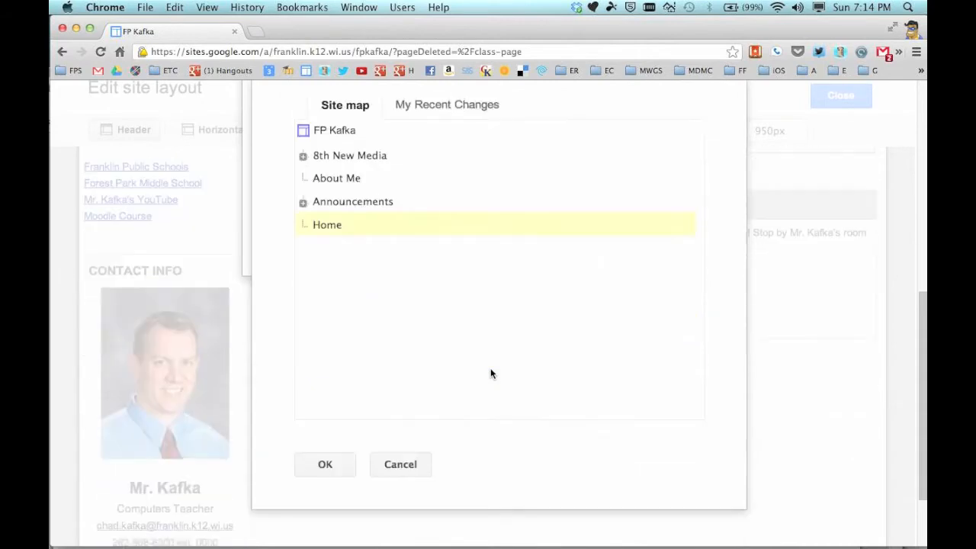
left_click(336, 420)
Add the 8th New Media page to the navigation page list below Home
scroll(423, 305, "up", 1)
scroll(424, 255, "up", 5)
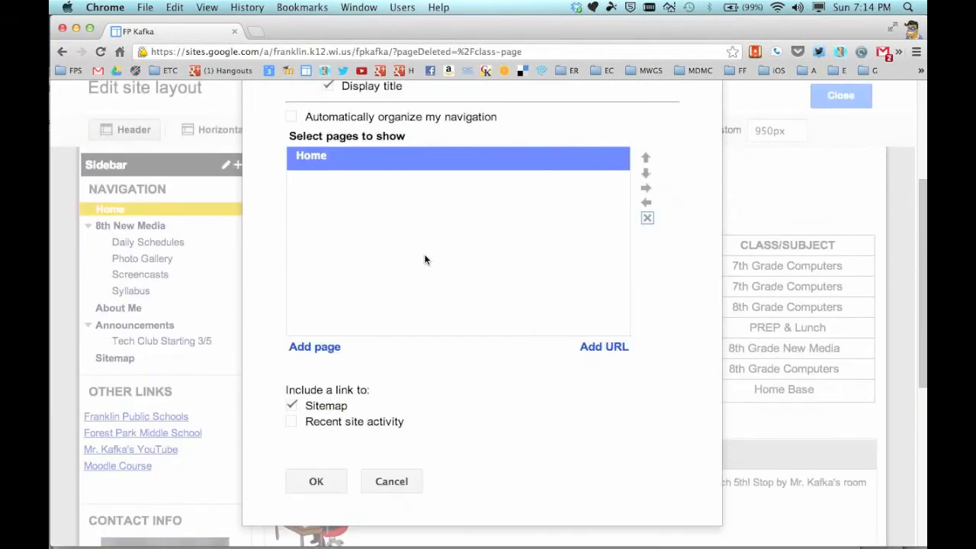
left_click(318, 346)
left_click(357, 436)
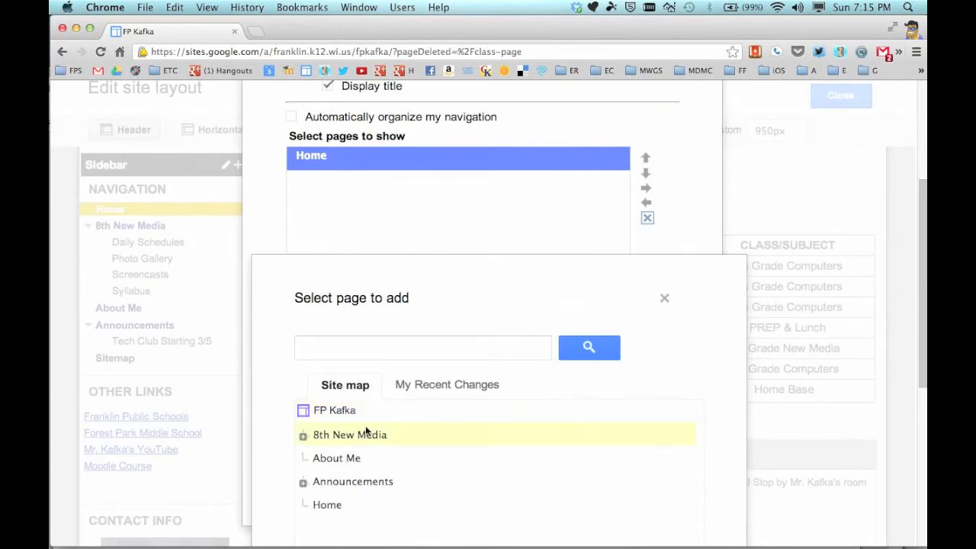
scroll(364, 425, "down", 5)
left_click(324, 455)
Expand the site map's subpages and add Daily Schedules from under 8th New Media to the navigation list
scroll(398, 309, "up", 2)
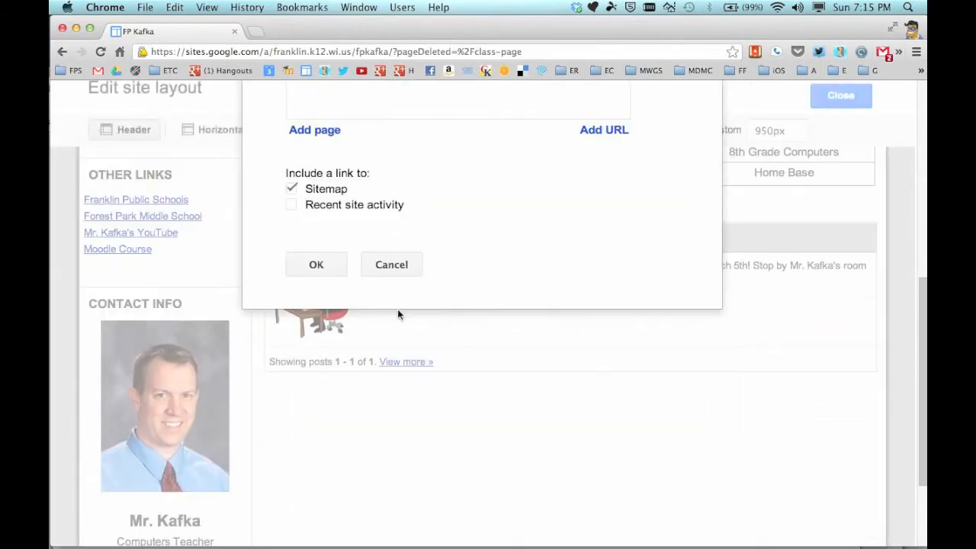
scroll(398, 309, "up", 5)
left_click(328, 339)
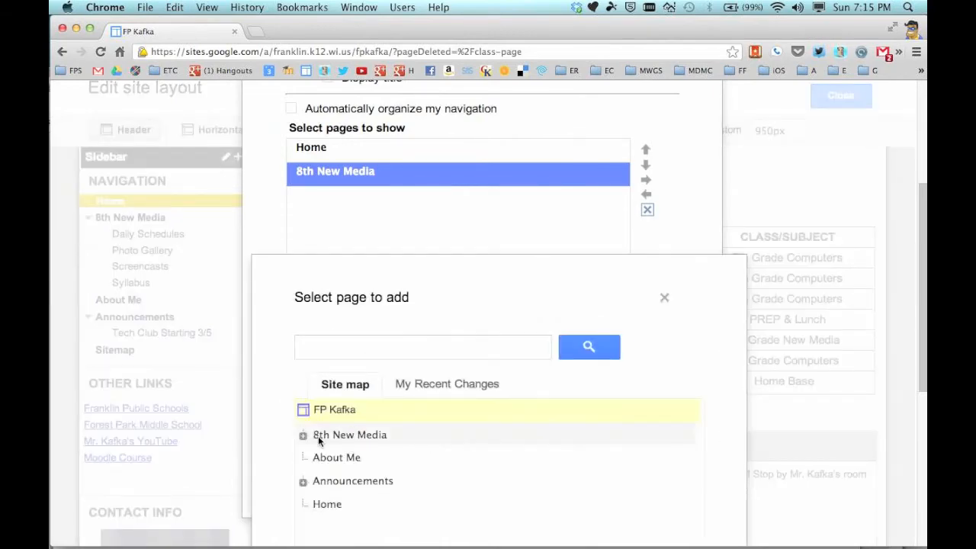
scroll(305, 450, "down", 5)
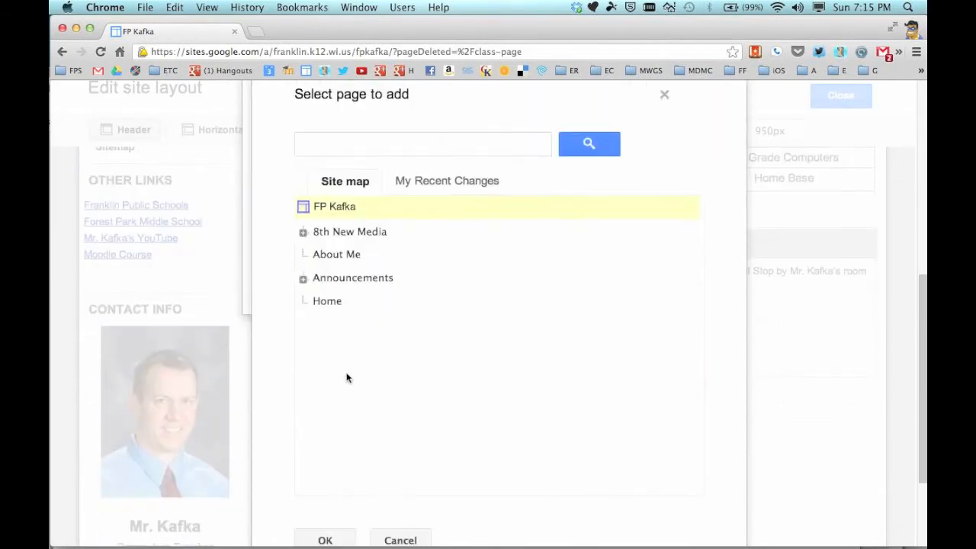
left_click(302, 279)
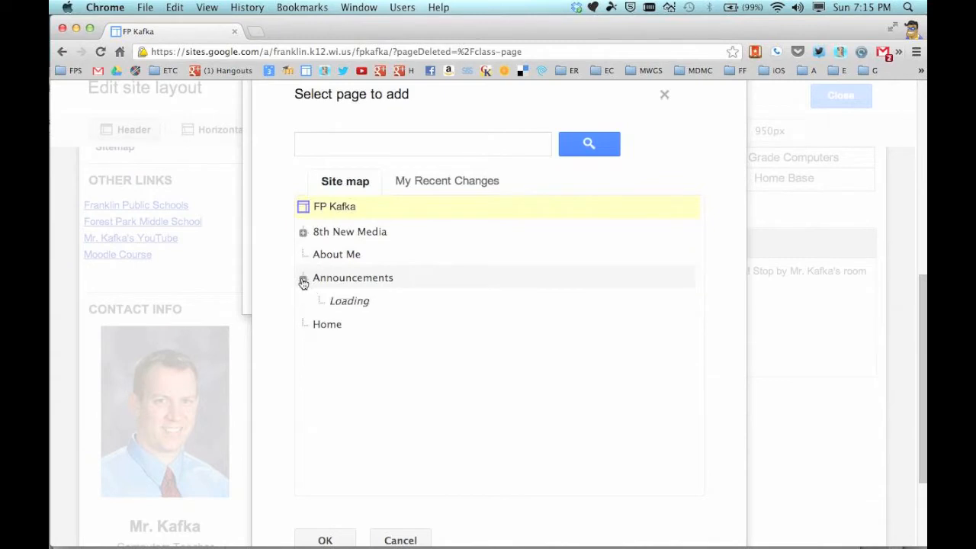
left_click(304, 232)
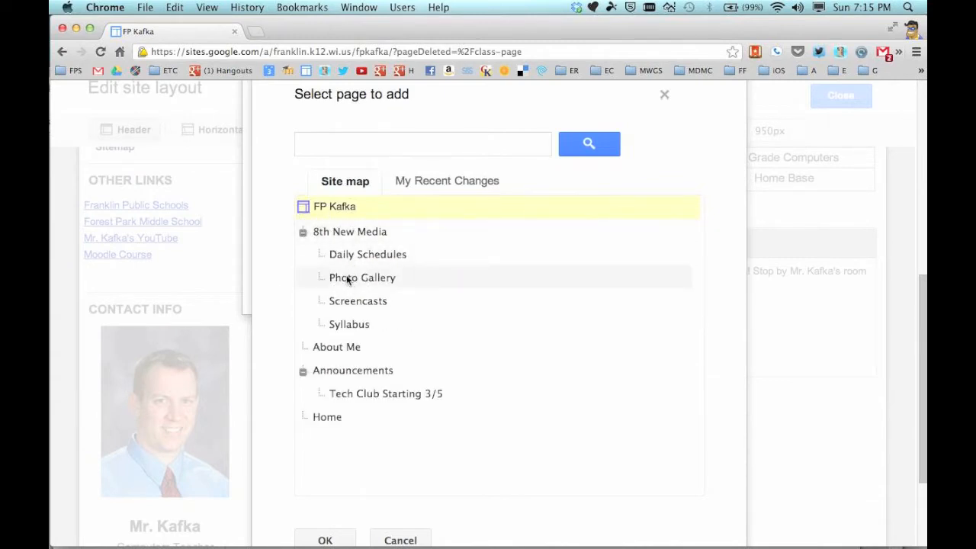
scroll(351, 252, "up", 3)
scroll(355, 253, "up", 2)
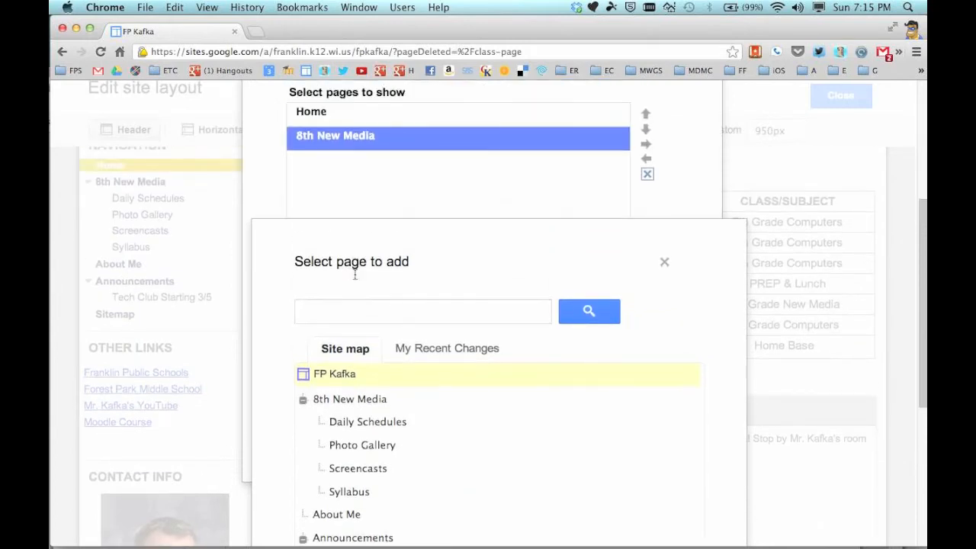
left_click(349, 421)
scroll(347, 434, "down", 5)
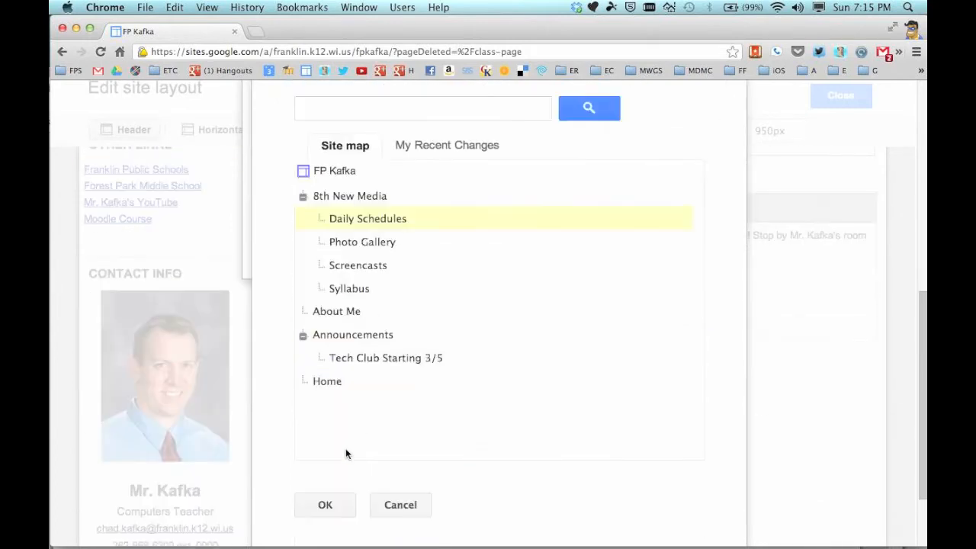
left_click(337, 503)
Move Daily Schedules to the start of the page list and back below 8th New Media
scroll(387, 281, "up", 5)
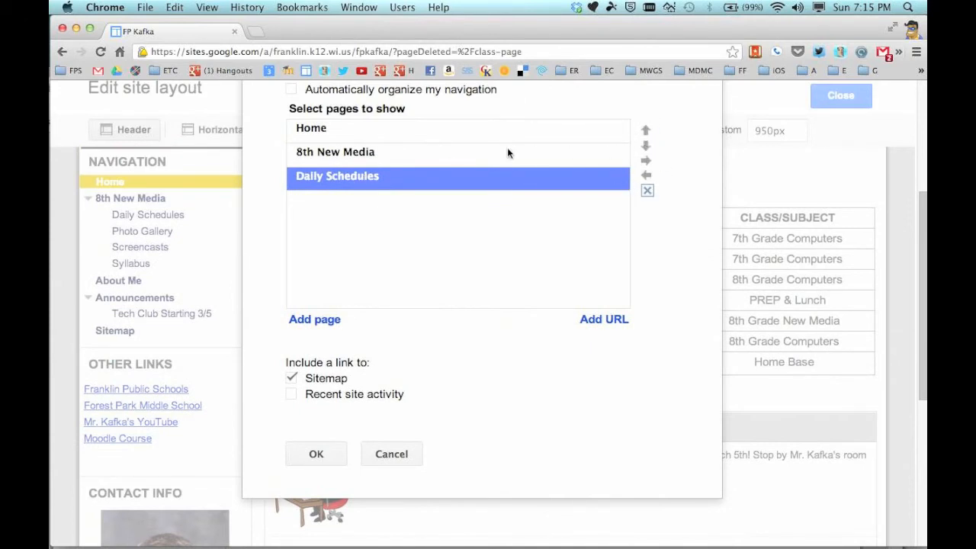
left_click(646, 132)
left_click(646, 133)
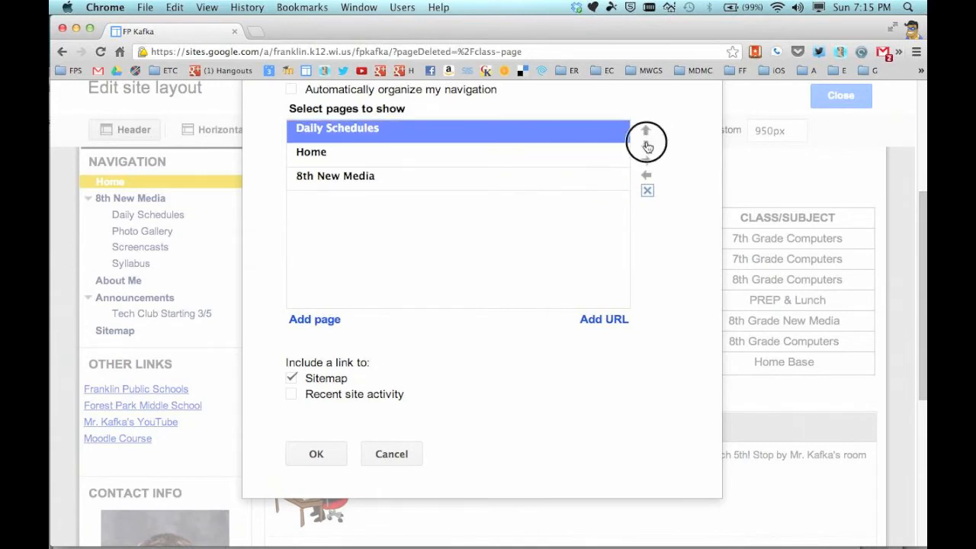
left_click(645, 145)
left_click(646, 146)
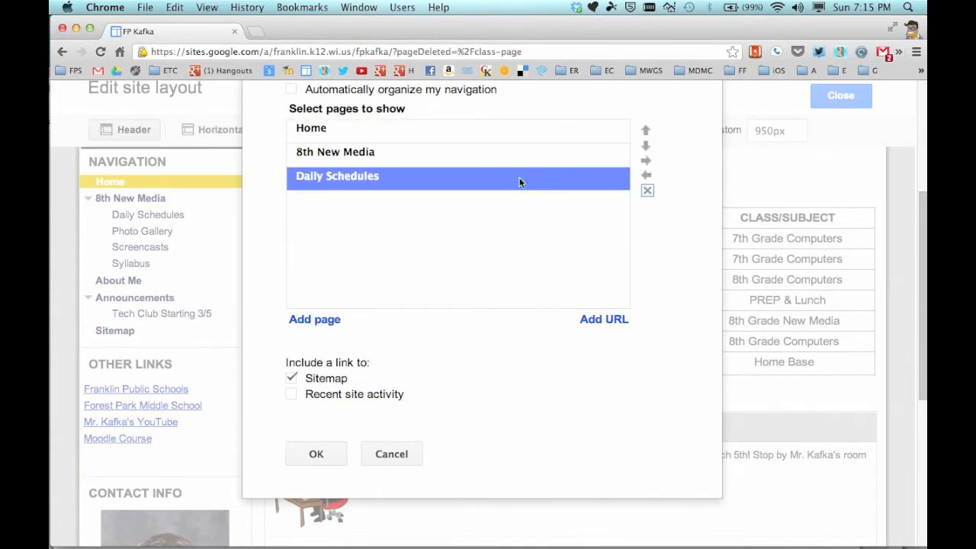
Indent Daily Schedules as a subpage of 8th New Media and add the Photo Gallery page below it
left_click(646, 161)
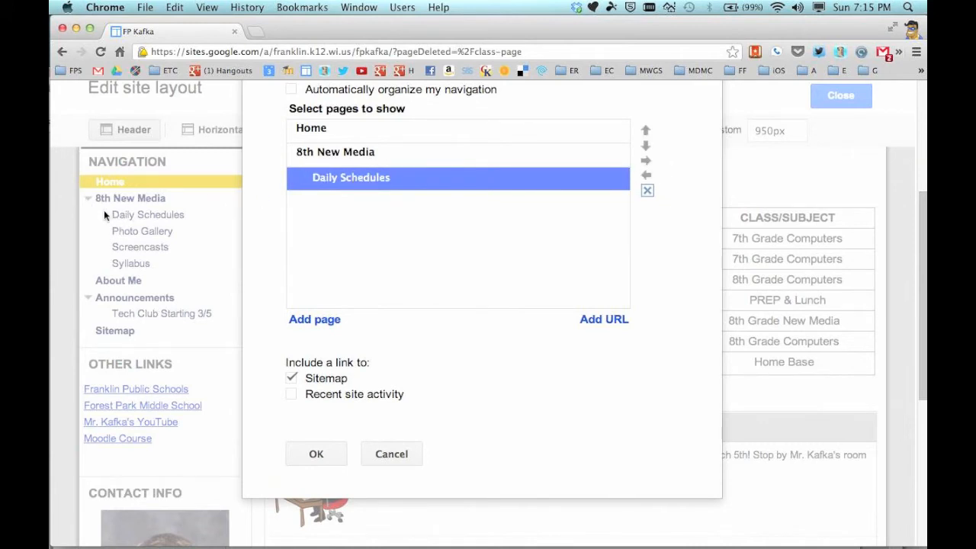
left_click(314, 320)
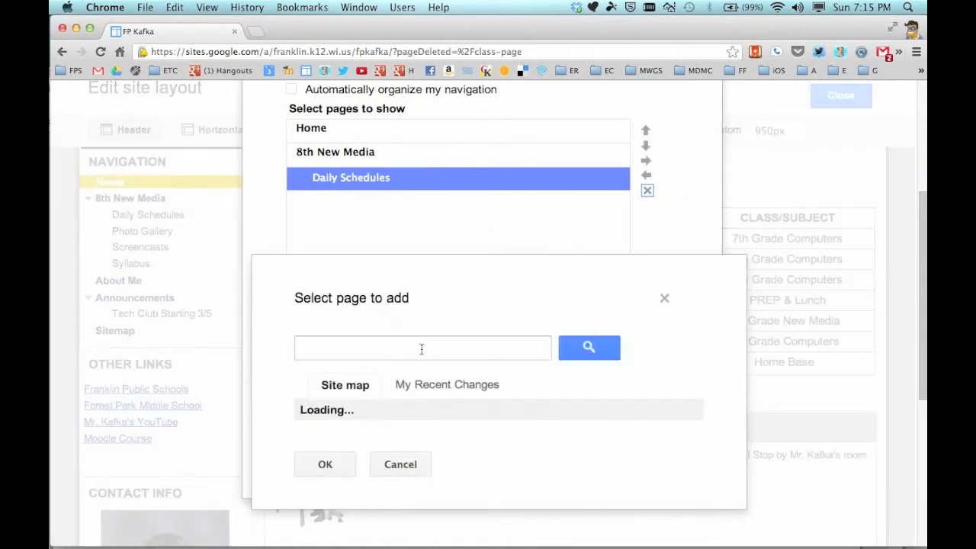
left_click(307, 437)
left_click(355, 483)
scroll(361, 448, "down", 3)
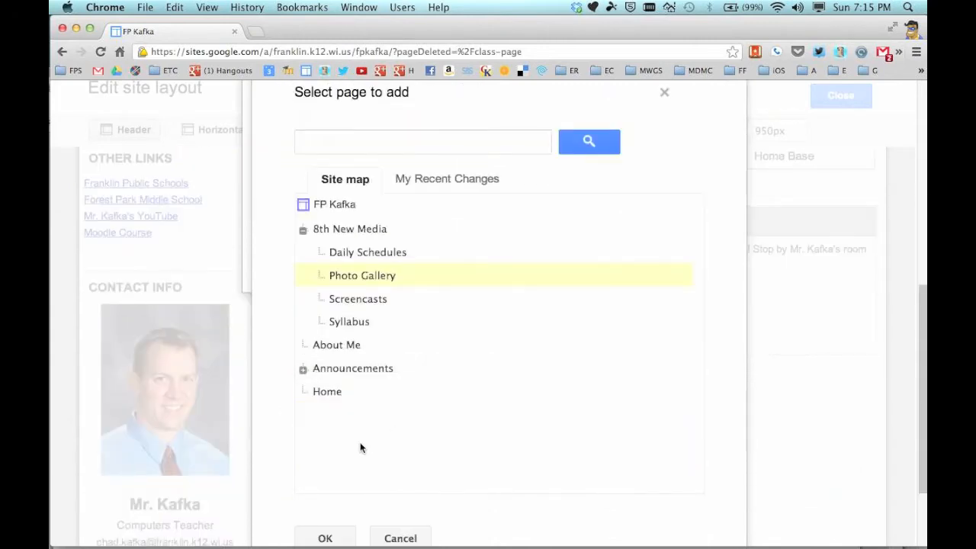
left_click(343, 537)
Add the Screencasts subpage of 8th New Media to the navigation list below Photo Gallery
scroll(332, 237, "up", 3)
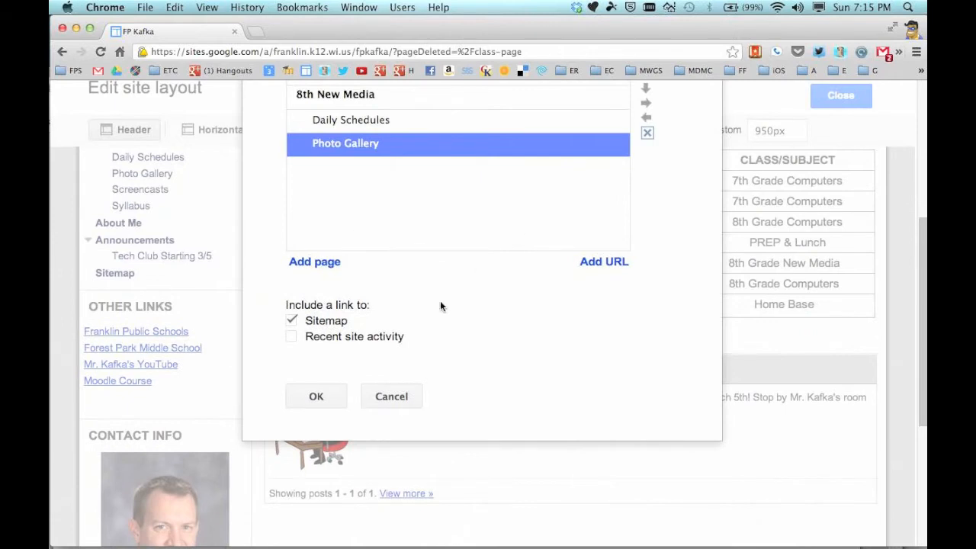
left_click(319, 262)
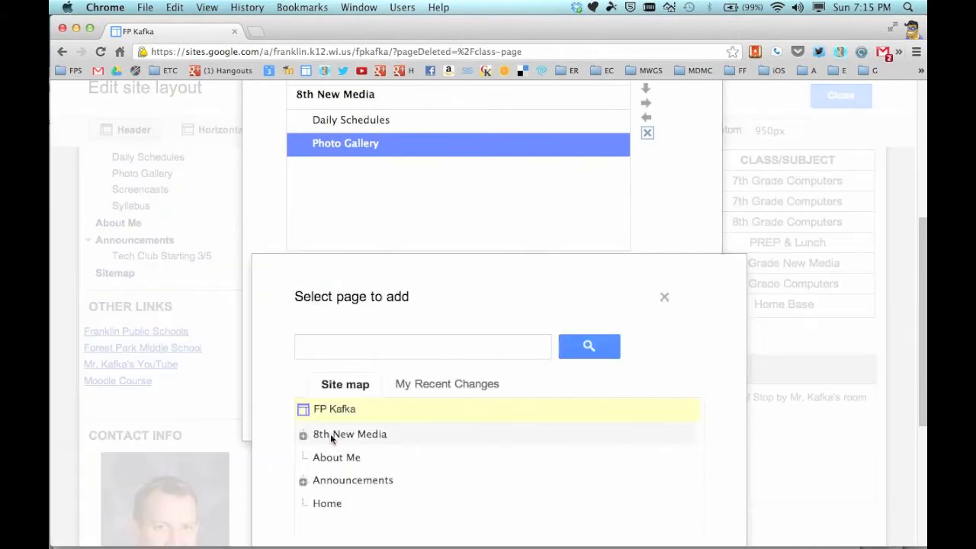
left_click(303, 435)
scroll(343, 457, "down", 2)
left_click(341, 437)
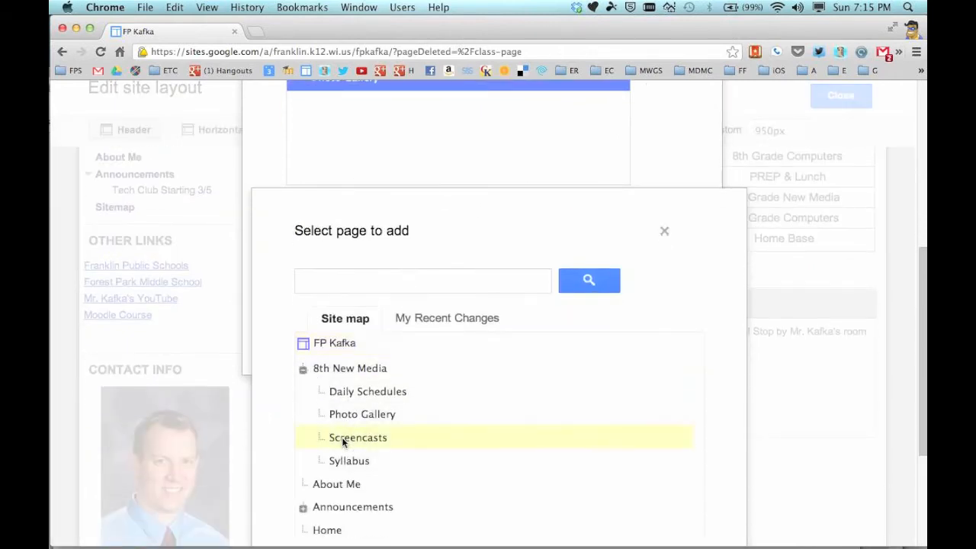
scroll(342, 427, "down", 5)
left_click(323, 478)
scroll(338, 462, "up", 3)
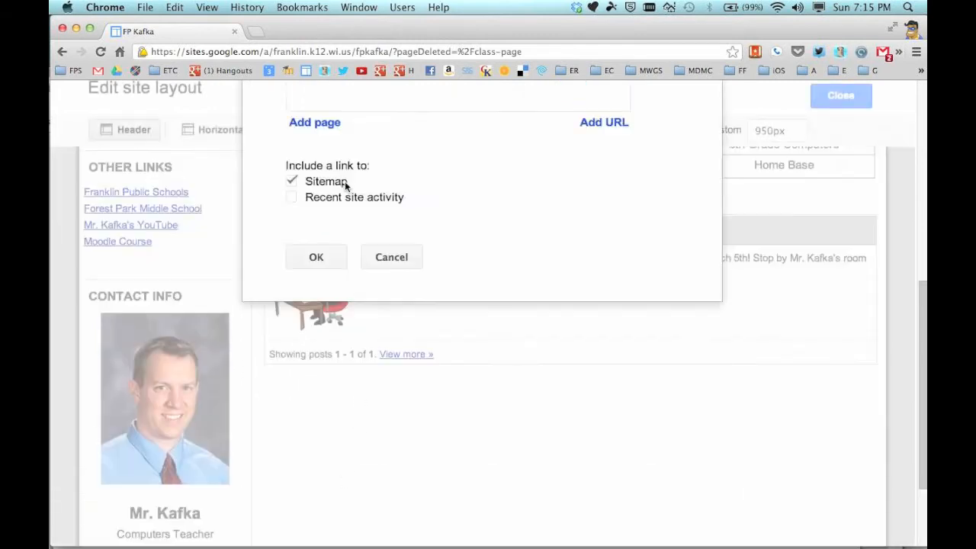
scroll(345, 181, "up", 3)
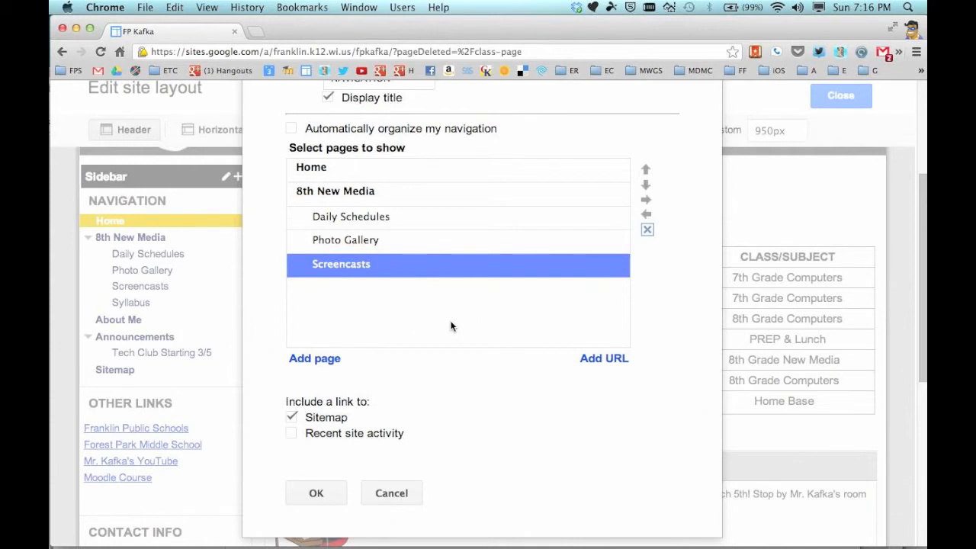
left_click(602, 363)
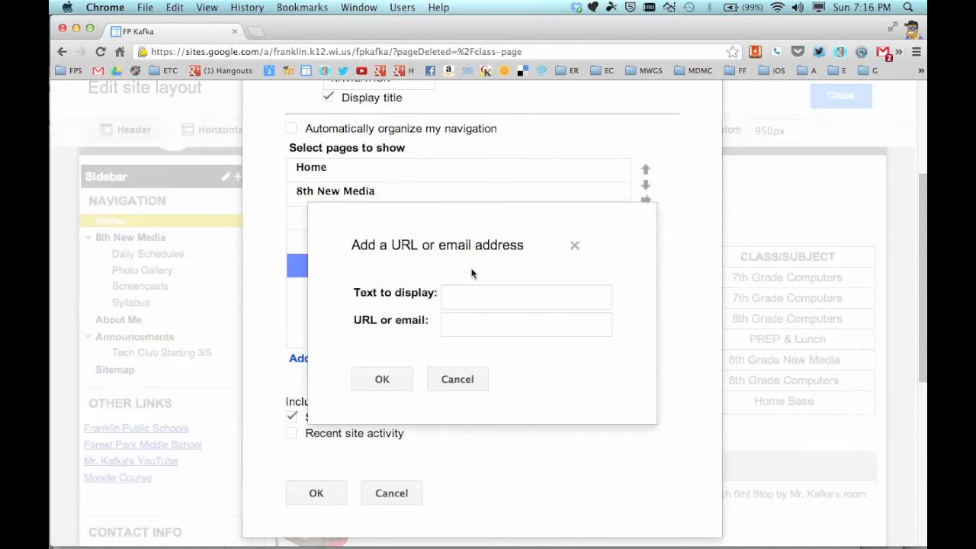
left_click(470, 296)
type("Franklin Public Schools")
key("Tab")
type("www.franklin.k12.wi.us")
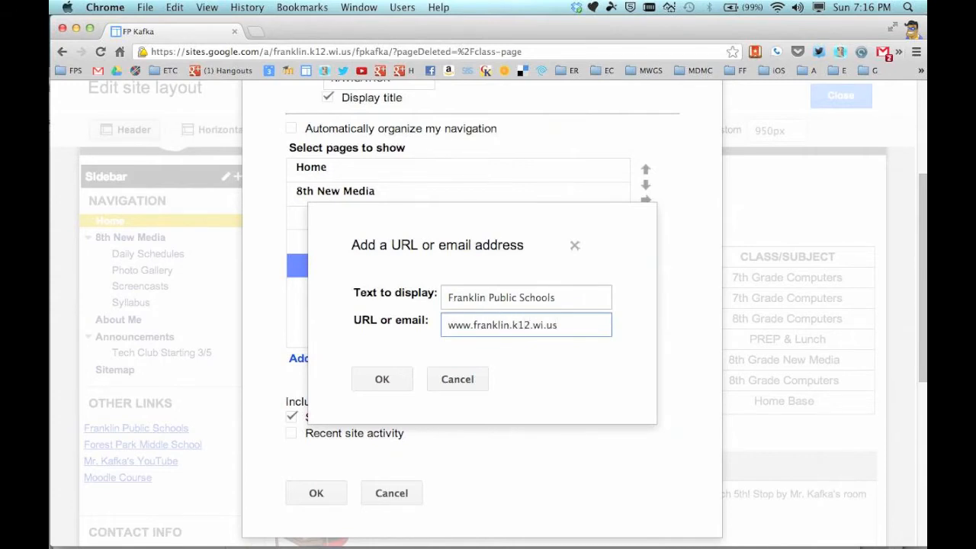
left_click(380, 380)
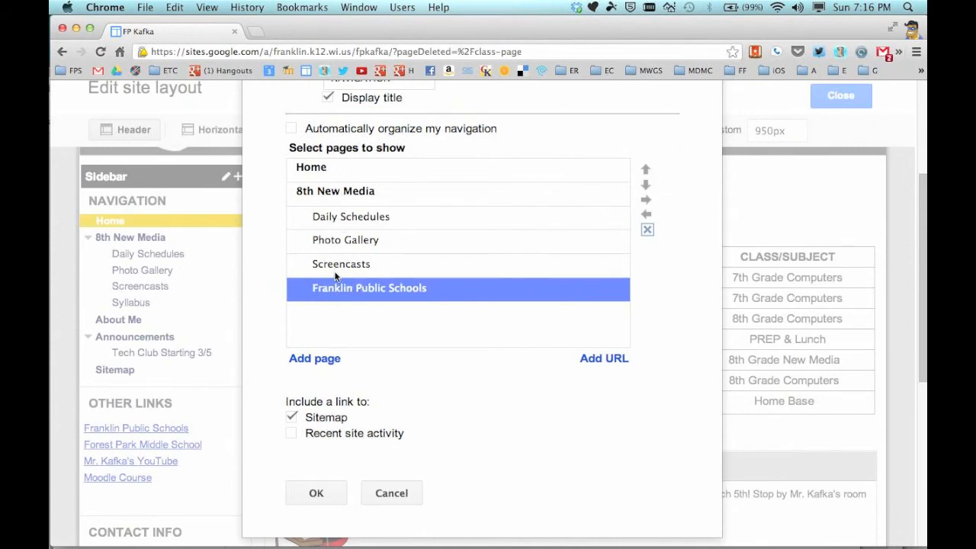
Outdent the Franklin Public Schools link to the main level of the navigation list
left_click(645, 214)
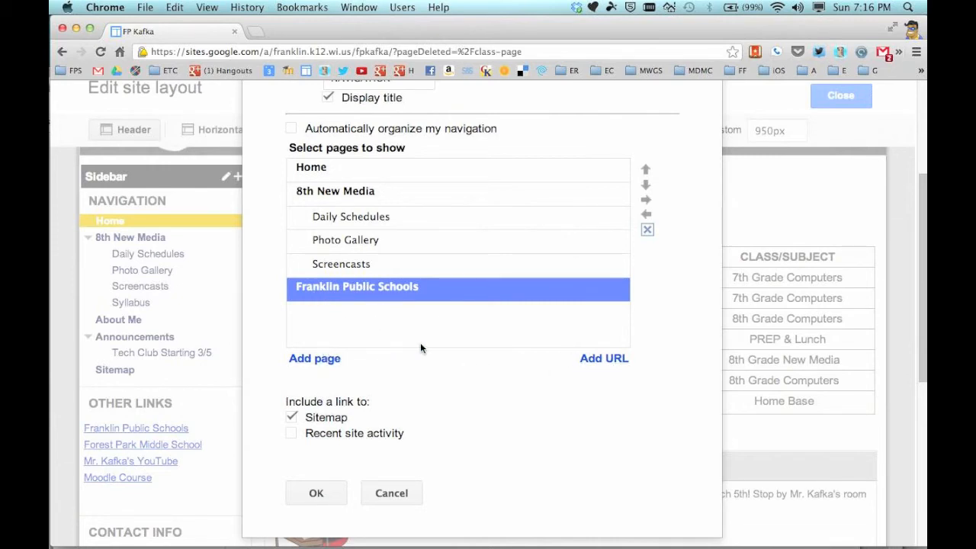
scroll(420, 348, "down", 2)
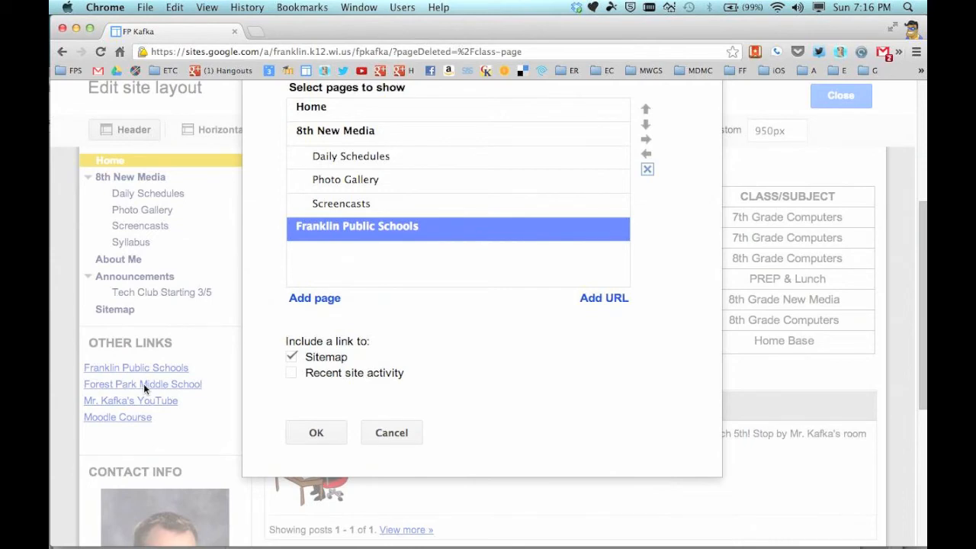
scroll(205, 360, "up", 1)
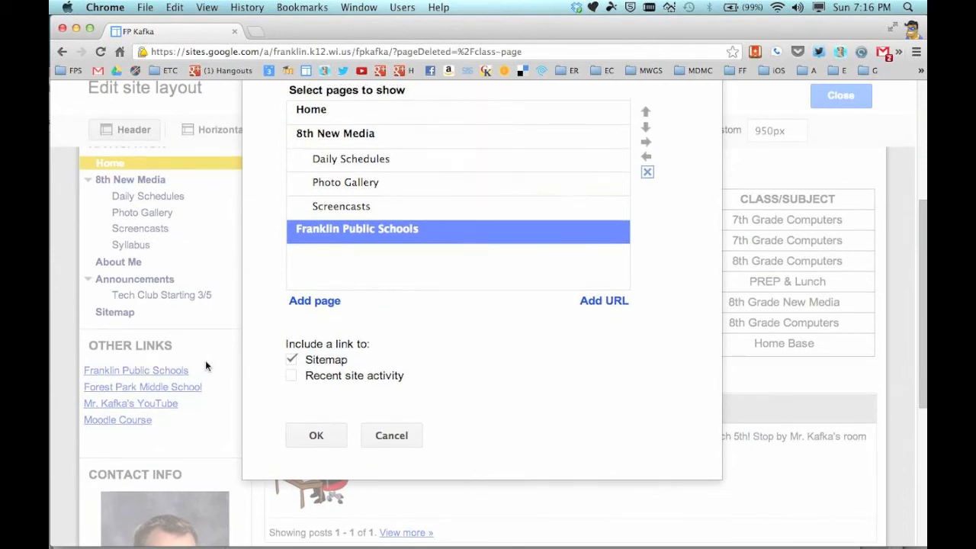
Save the manually organized navigation list and leave the site layout editor
scroll(205, 360, "up", 3)
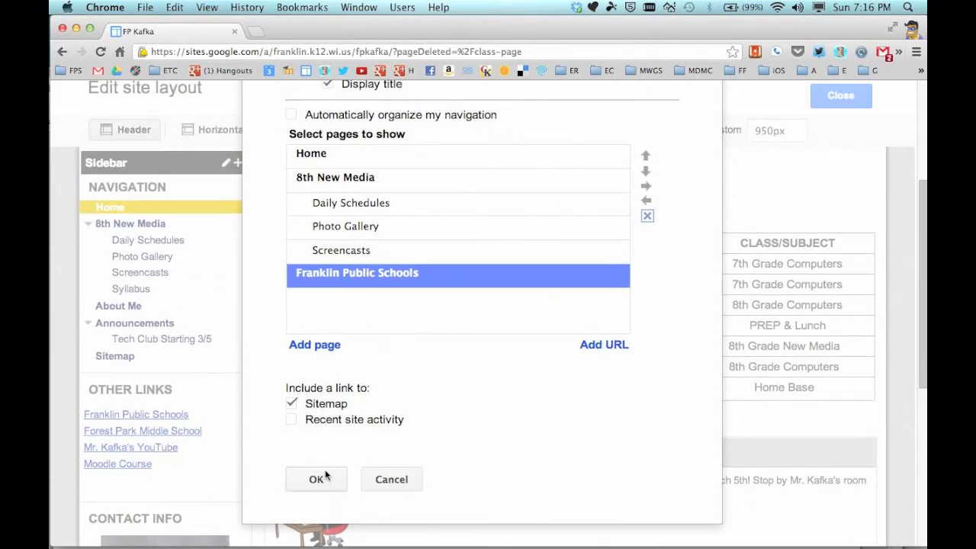
left_click(324, 470)
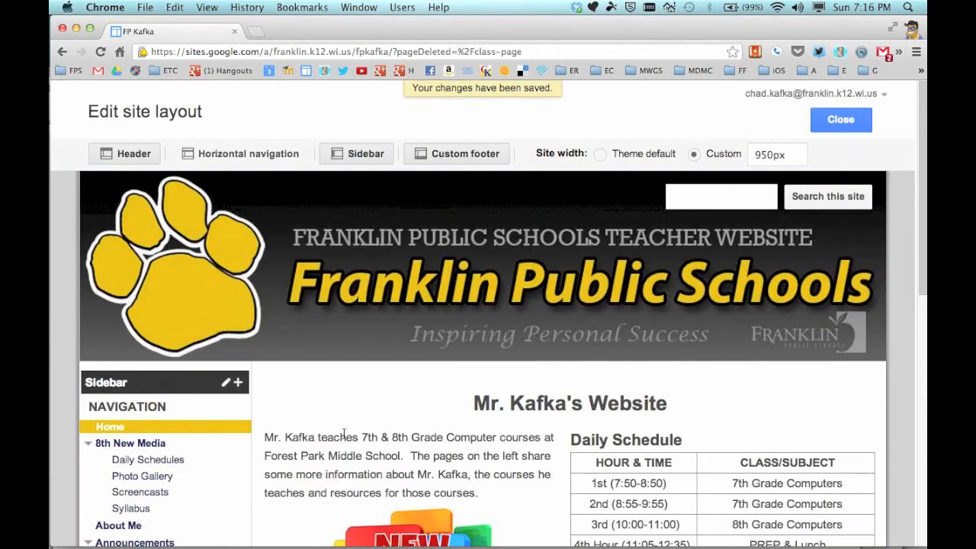
scroll(344, 435, "down", 4)
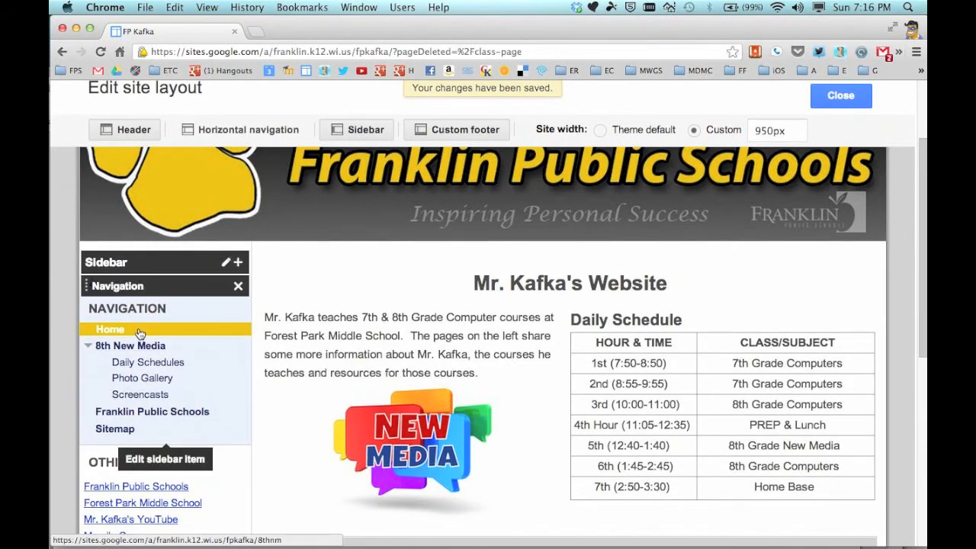
left_click(841, 97)
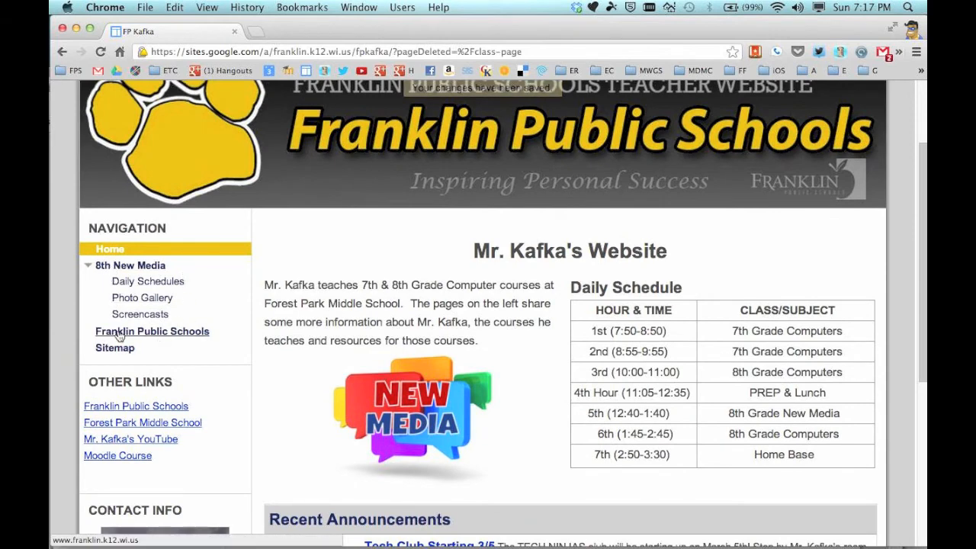
Start a new page on the site and name it "7th Computers"
scroll(246, 274, "up", 4)
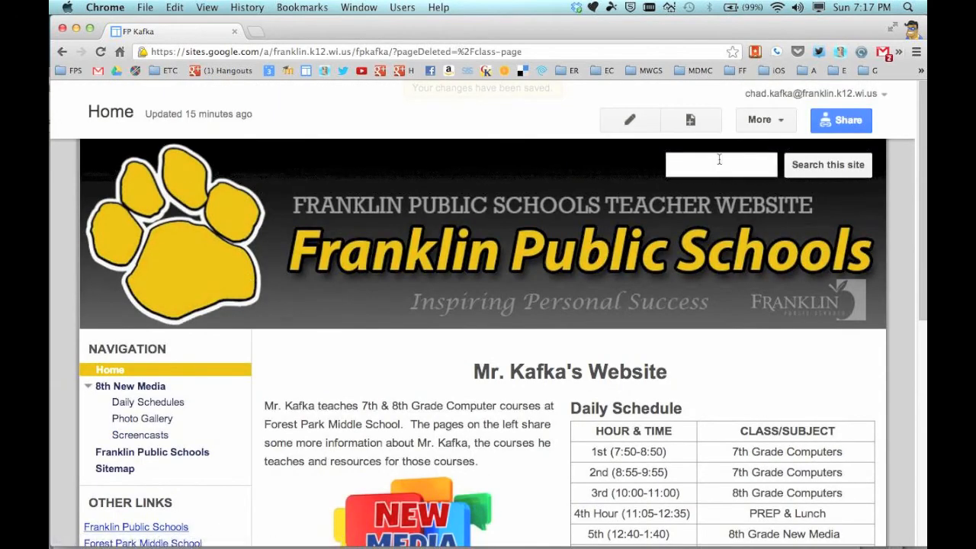
left_click(691, 119)
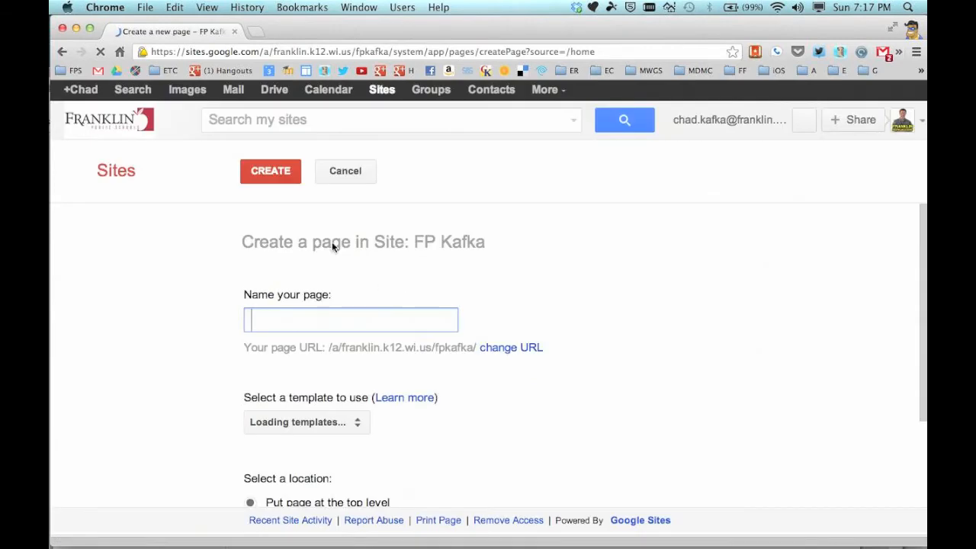
type("7th Grade Compu")
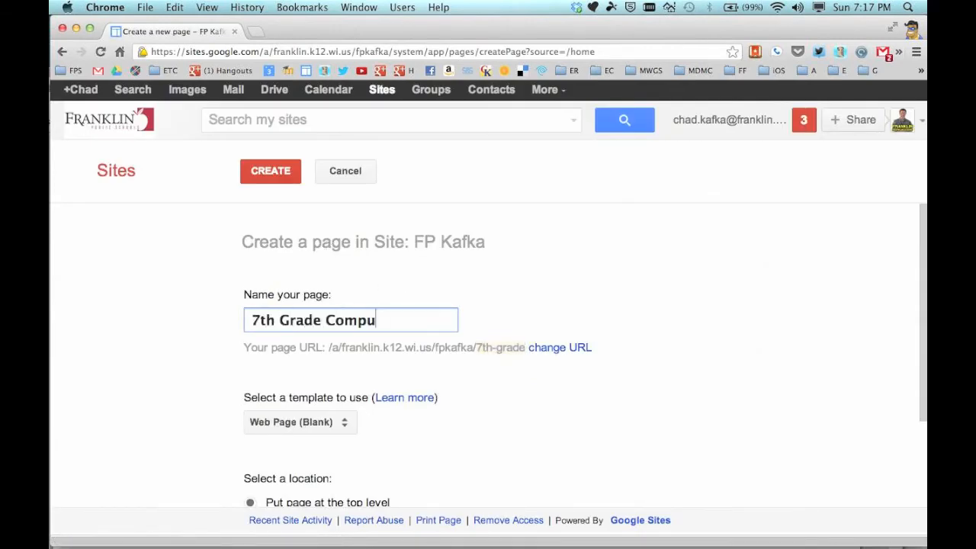
key("BackSpace")
key("BackSpace")
key("BackSpace")
key("BackSpace")
key("BackSpace")
key("BackSpace")
key("BackSpace")
key("BackSpace")
key("BackSpace")
key("BackSpace")
key("BackSpace")
type("Comput")
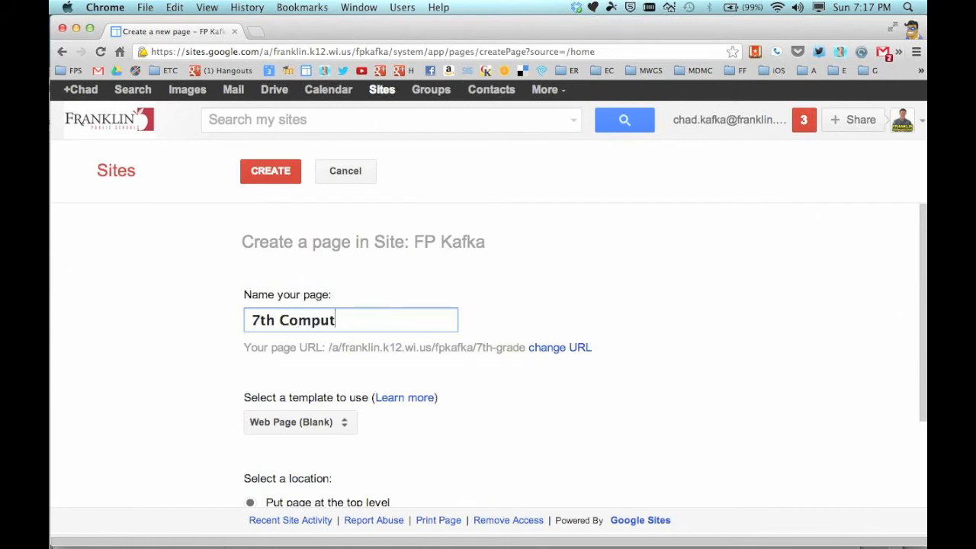
type("ers")
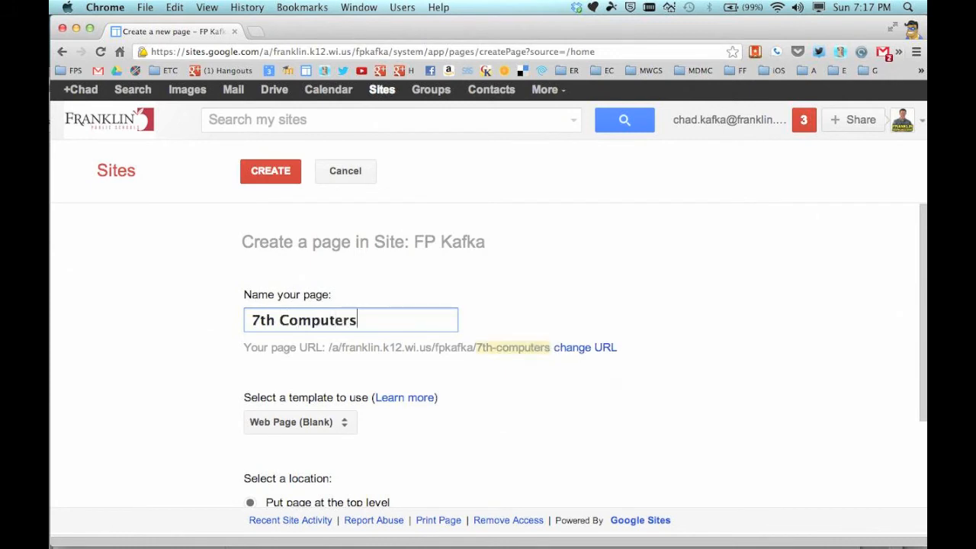
Create the page as a blank web page at the top level and save it without content
scroll(278, 449, "down", 2)
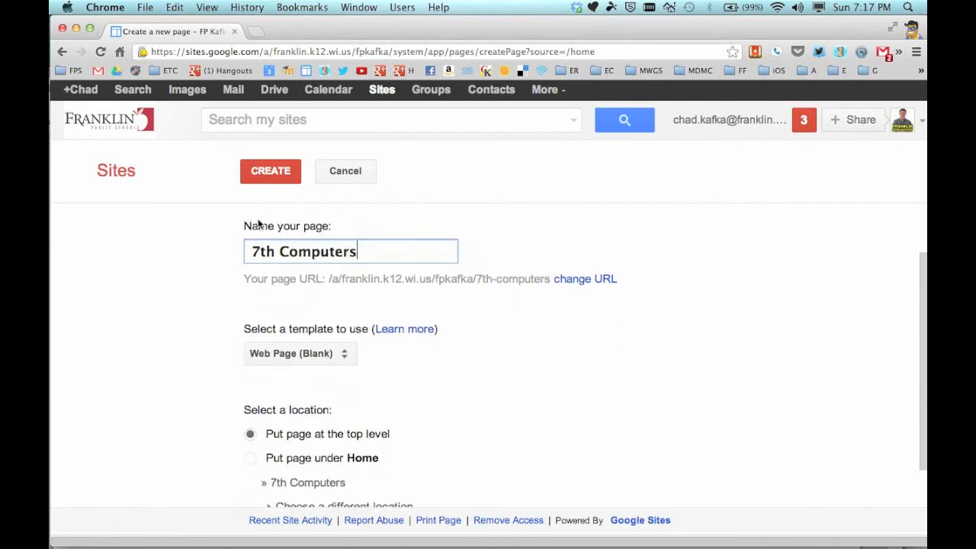
left_click(270, 173)
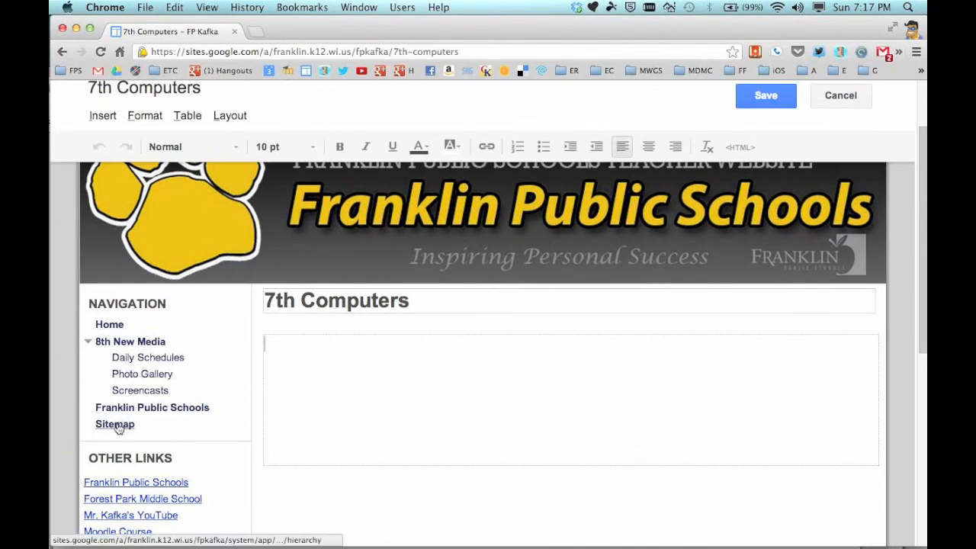
left_click(776, 98)
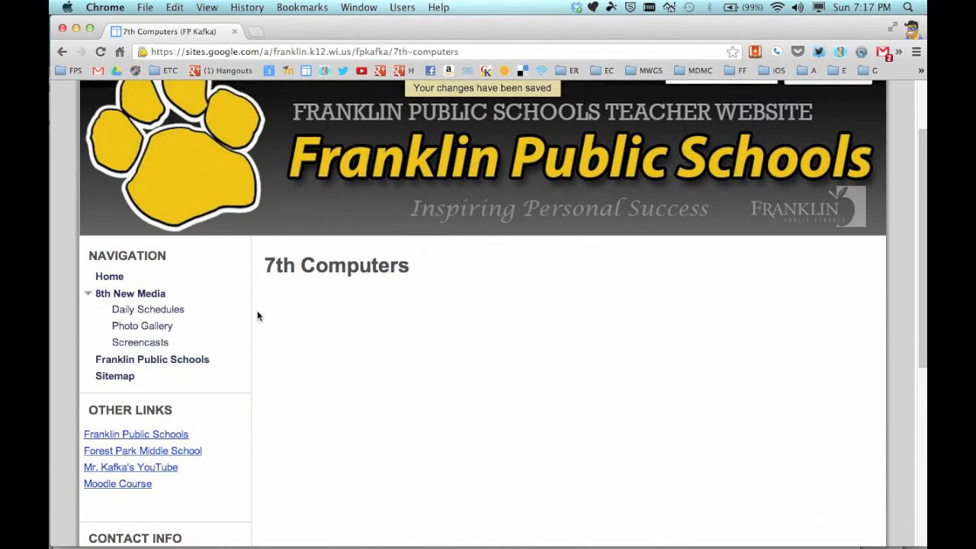
Open the sidebar's navigation settings in the site layout editor and add the 7th Computers page to the list
scroll(193, 313, "up", 3)
left_click(784, 122)
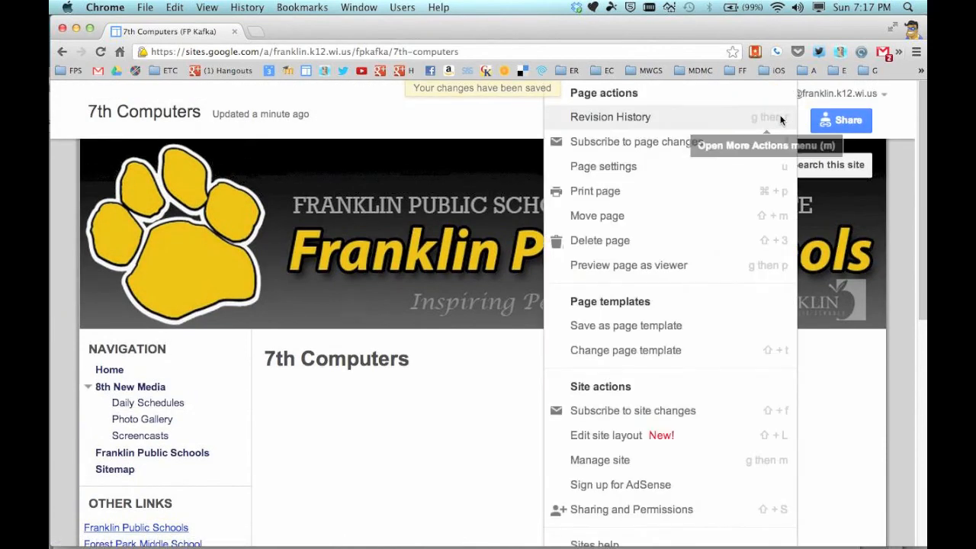
left_click(640, 437)
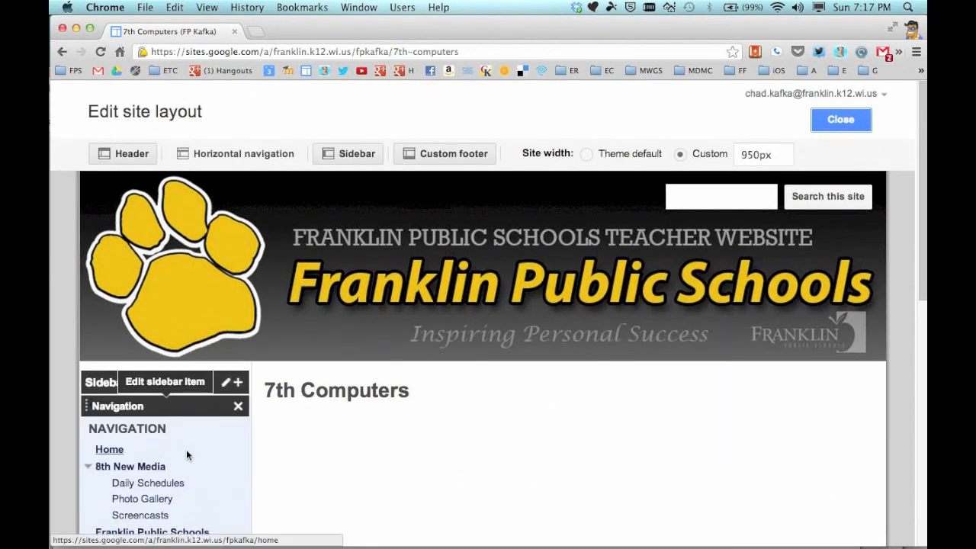
left_click(187, 451)
left_click(314, 456)
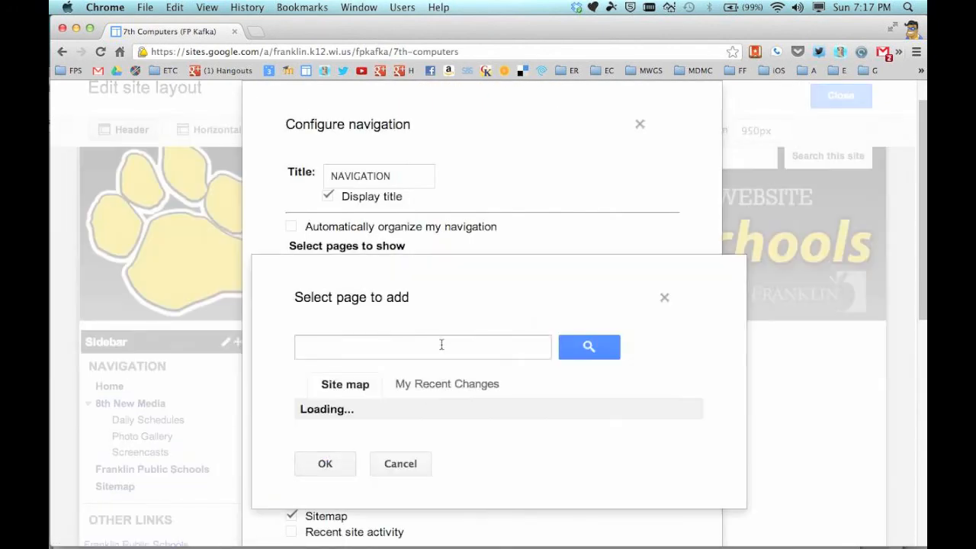
scroll(364, 369, "down", 2)
left_click(352, 284)
scroll(347, 343, "down", 3)
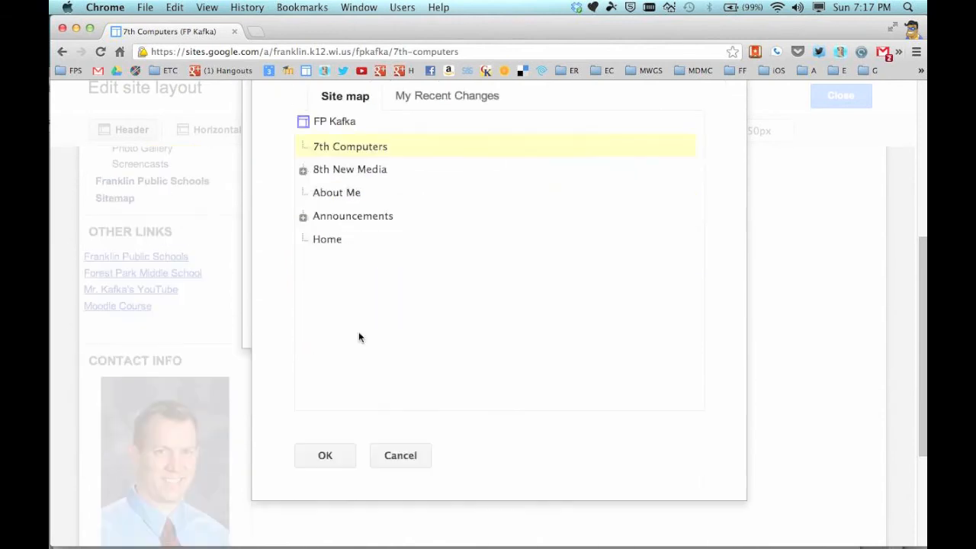
left_click(327, 453)
Move 7th Computers up the navigation list to sit directly below Home
scroll(345, 301, "up", 4)
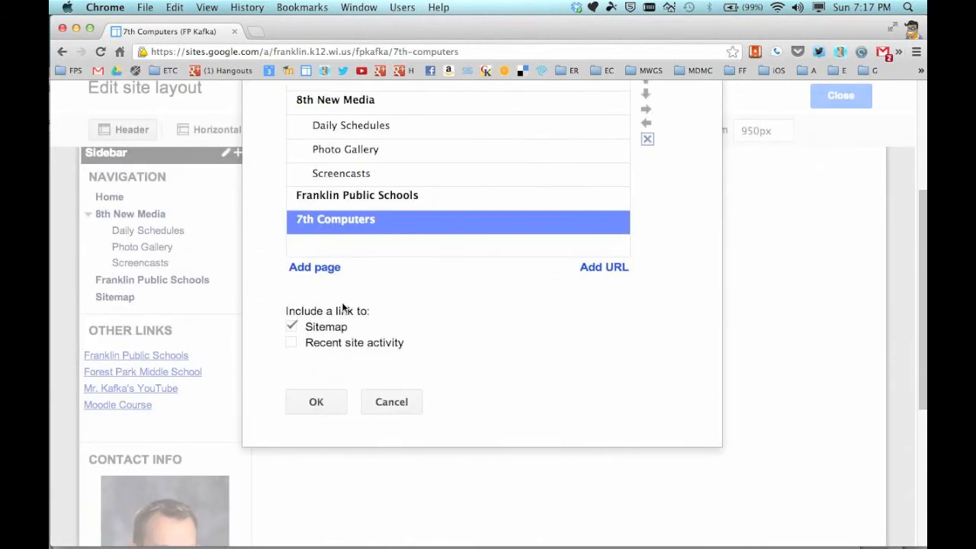
left_click(647, 142)
left_click(647, 143)
left_click(647, 142)
left_click(647, 143)
left_click(646, 143)
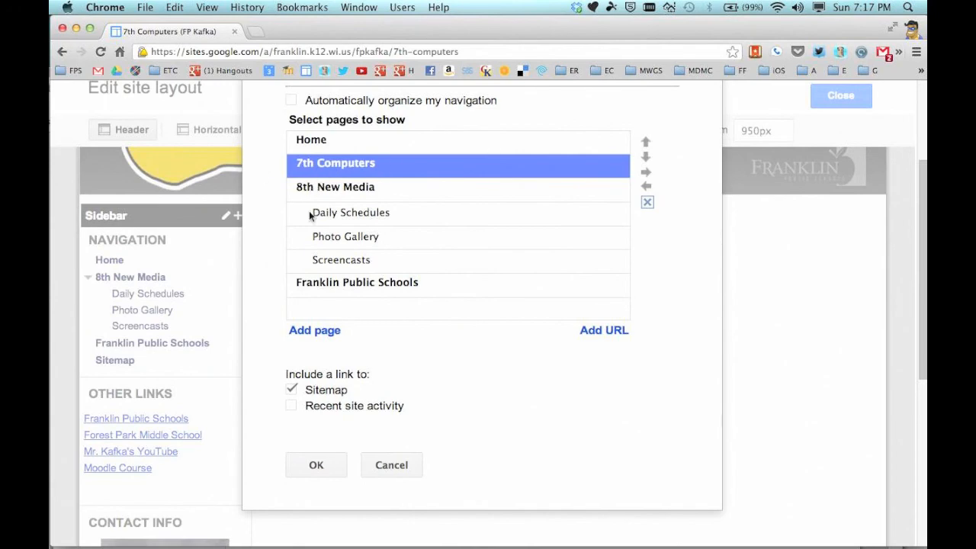
Save the reordered navigation list and close the site layout editor
left_click(316, 464)
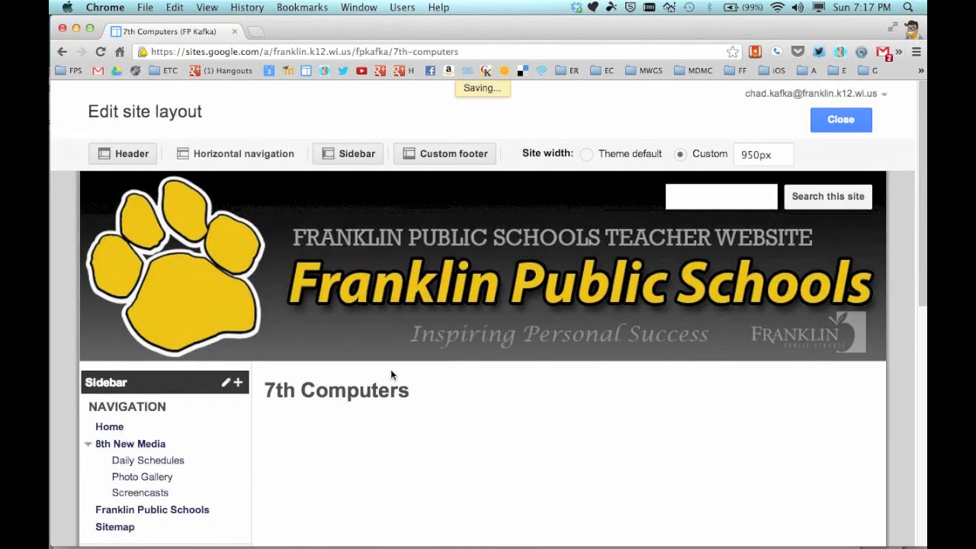
scroll(390, 374, "down", 5)
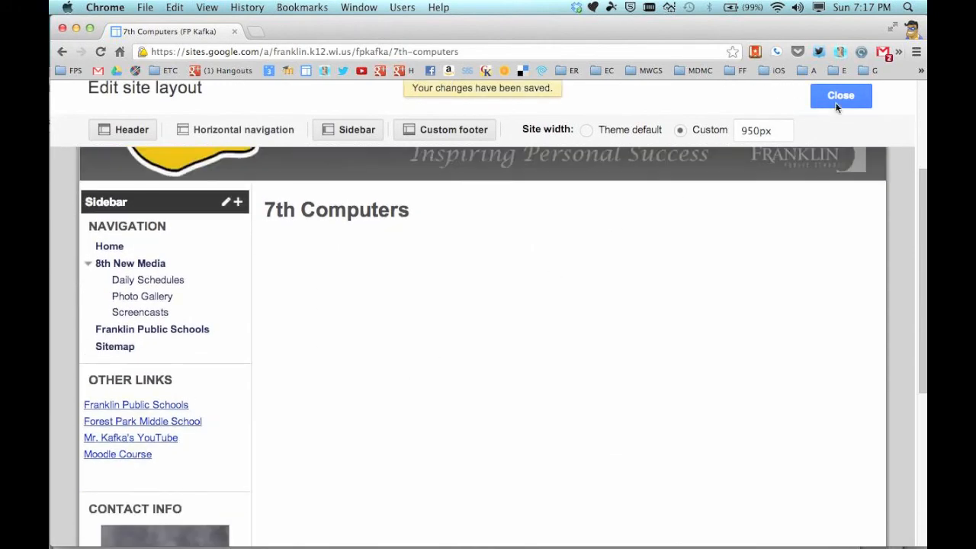
left_click(840, 97)
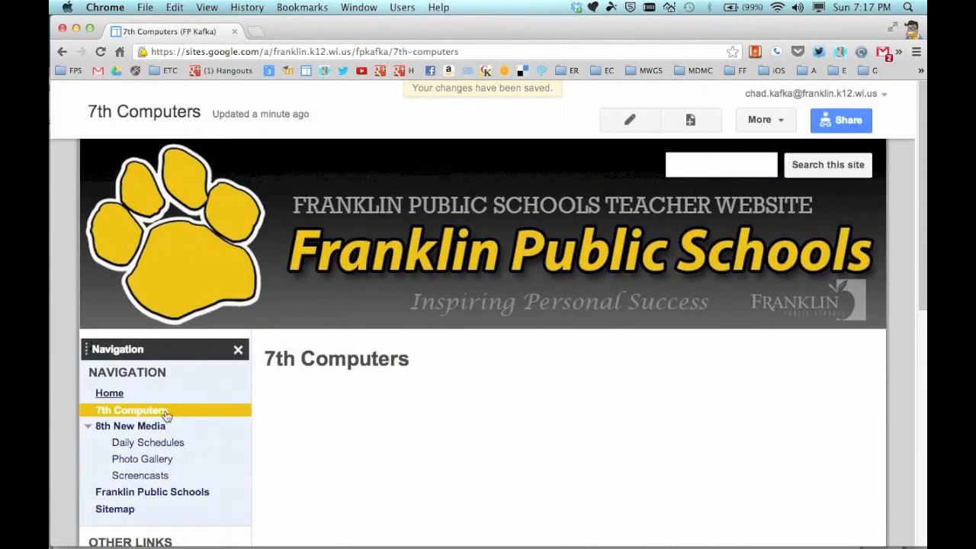
Open the navigation settings directly from the sidebar on the page, check the page list, and cancel without changes
scroll(429, 422, "down", 2)
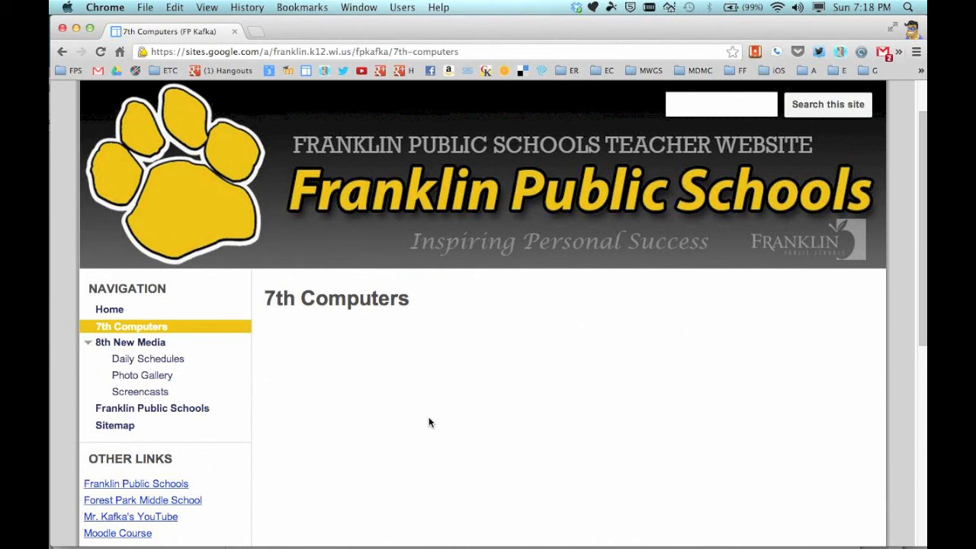
scroll(428, 416, "down", 3)
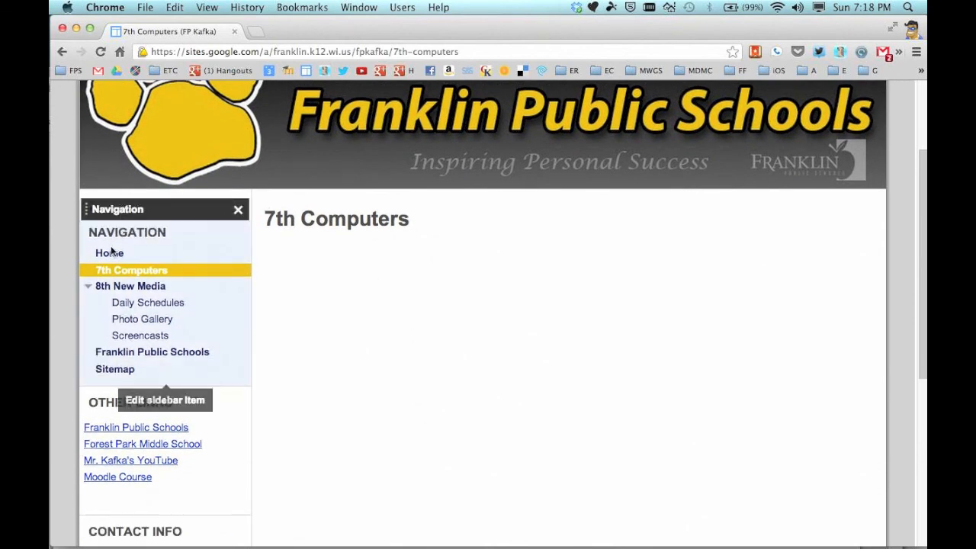
left_click(111, 250)
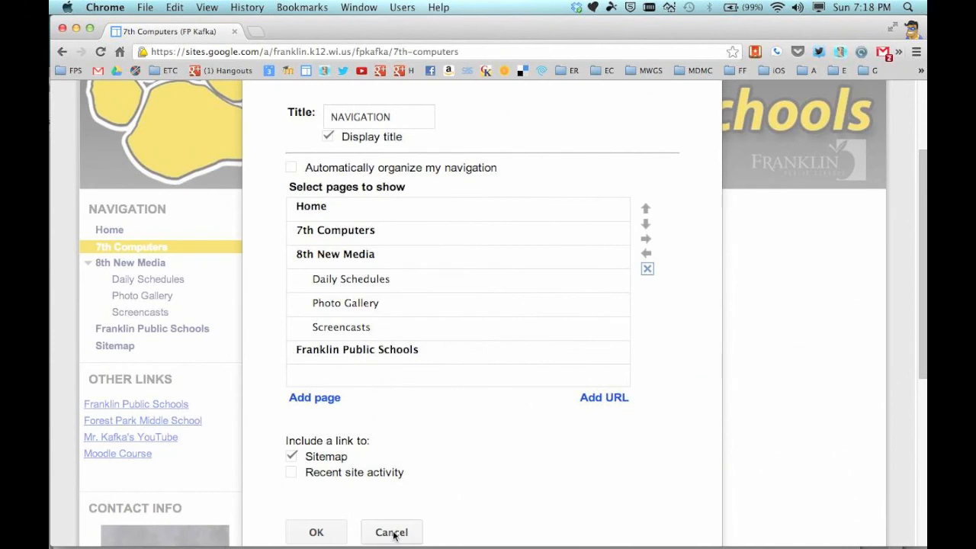
left_click(393, 532)
scroll(401, 526, "up", 5)
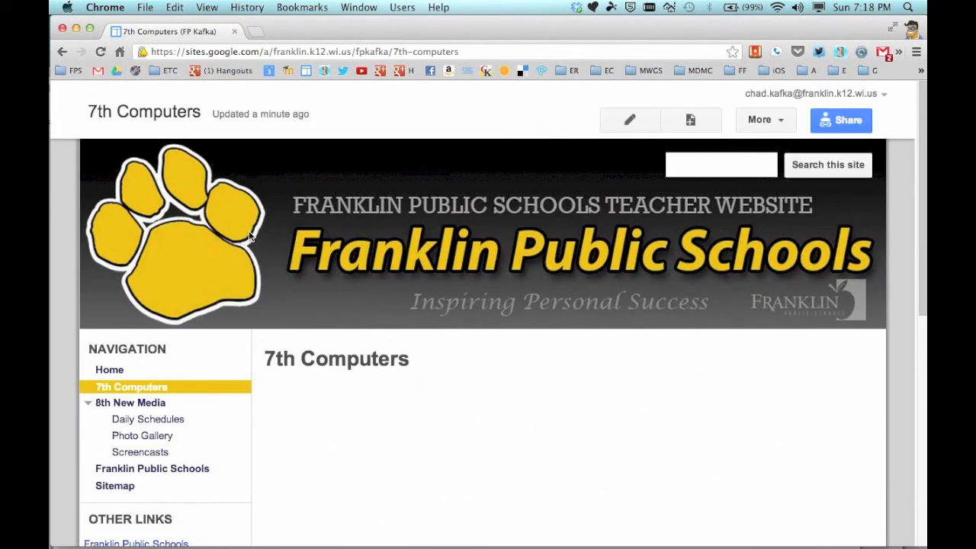
Remove "7th-computers" from the page address to load the site's home page, and review its sidebar navigation
left_click(373, 51)
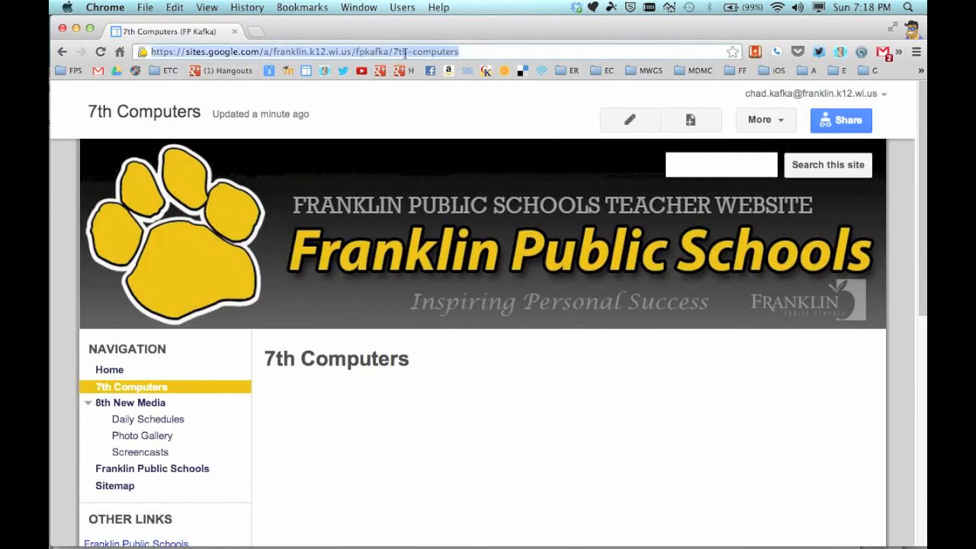
left_click(404, 52)
left_click_drag(392, 51, 523, 52)
key("BackSpace")
key("Return")
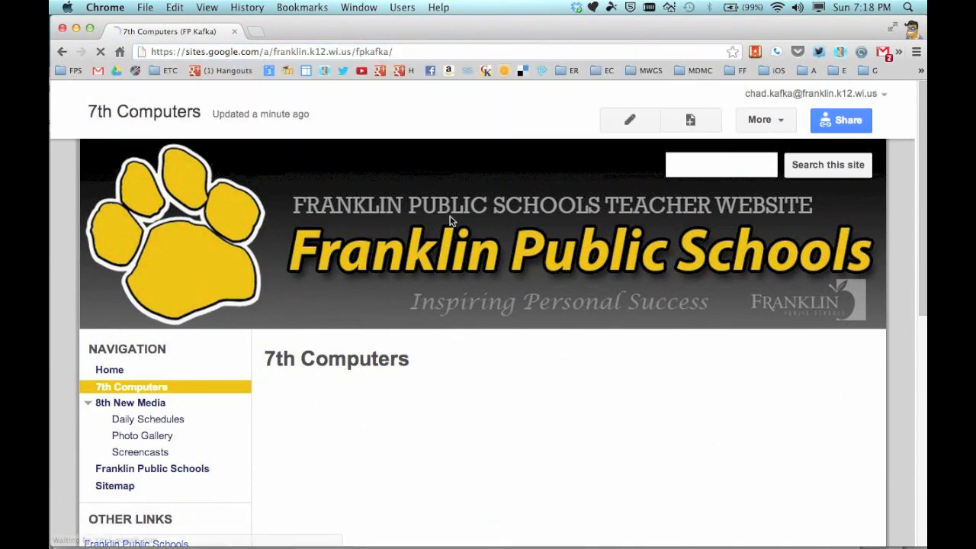
scroll(431, 408, "down", 5)
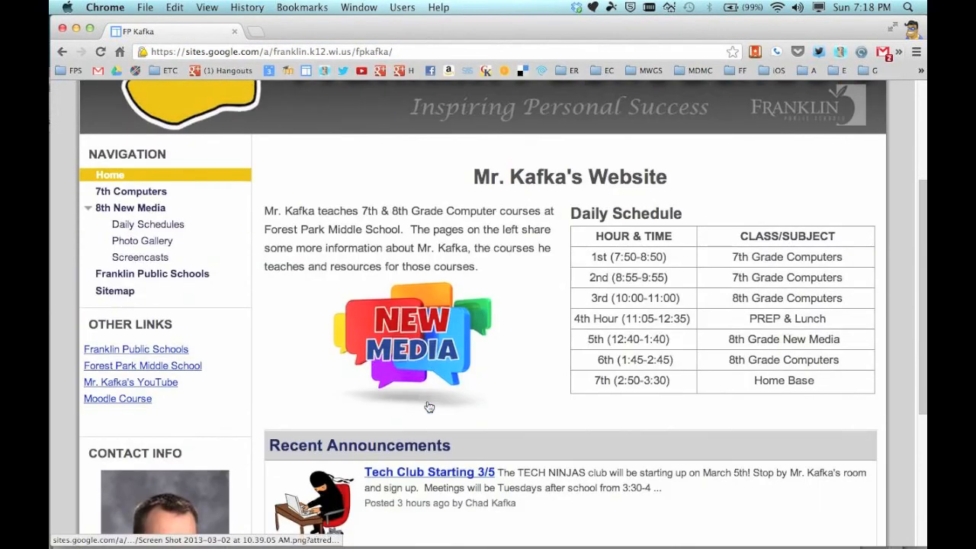
scroll(409, 389, "down", 3)
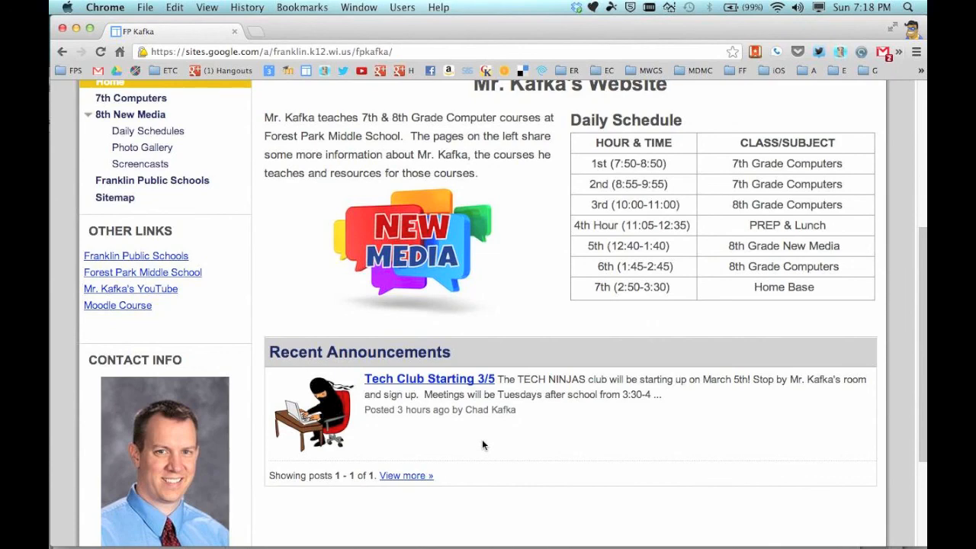
scroll(544, 415, "up", 3)
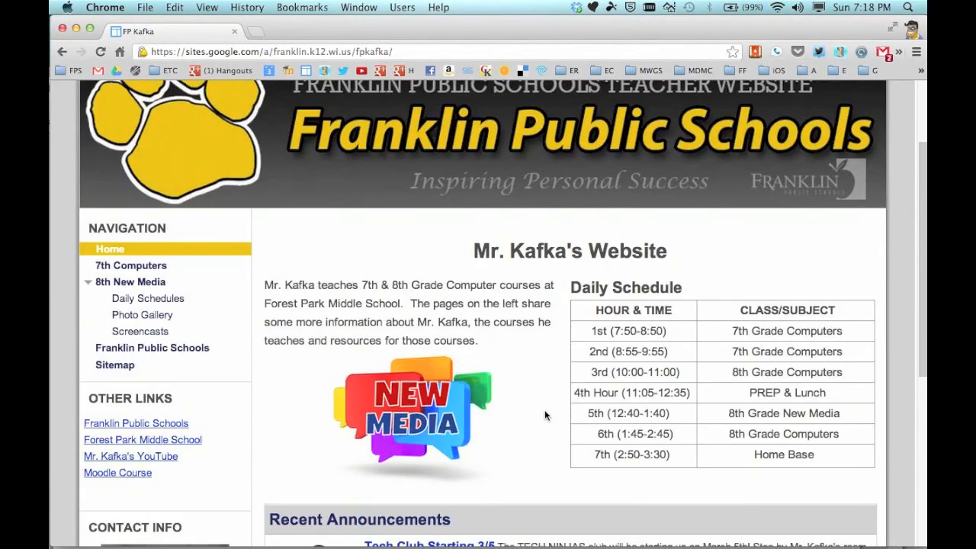
scroll(550, 408, "up", 2)
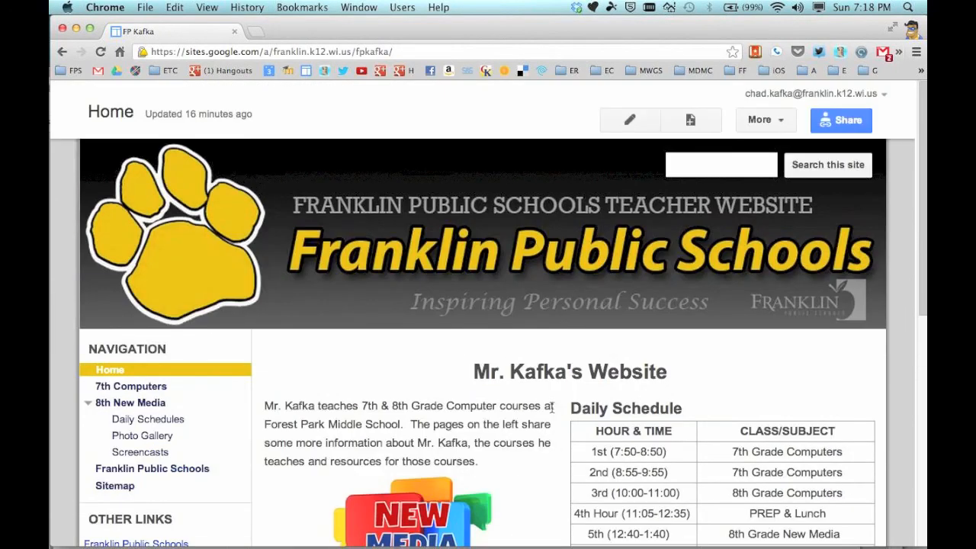